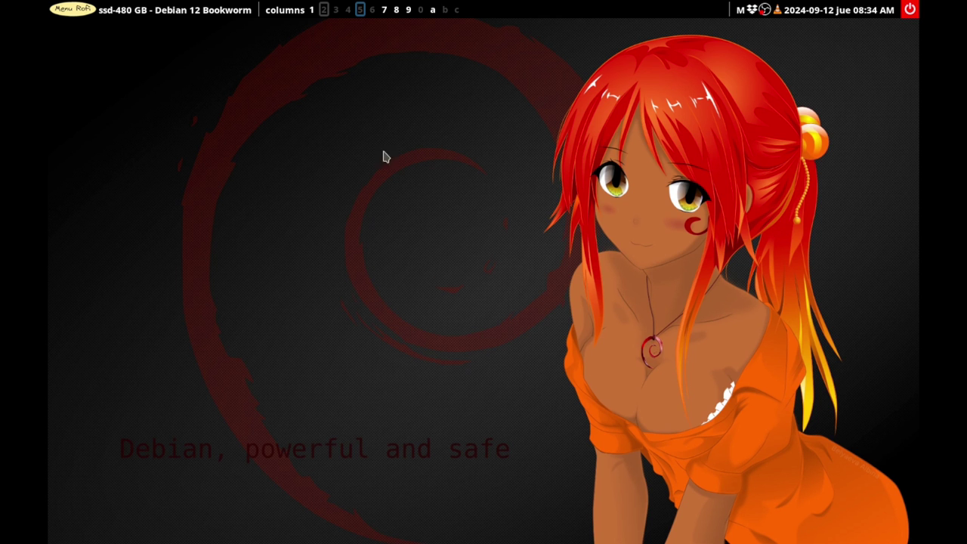
# Switch to workspace 2 and launch the Kdenlive video editor.
pyautogui.click(324, 10)
pyautogui.press('super+d')
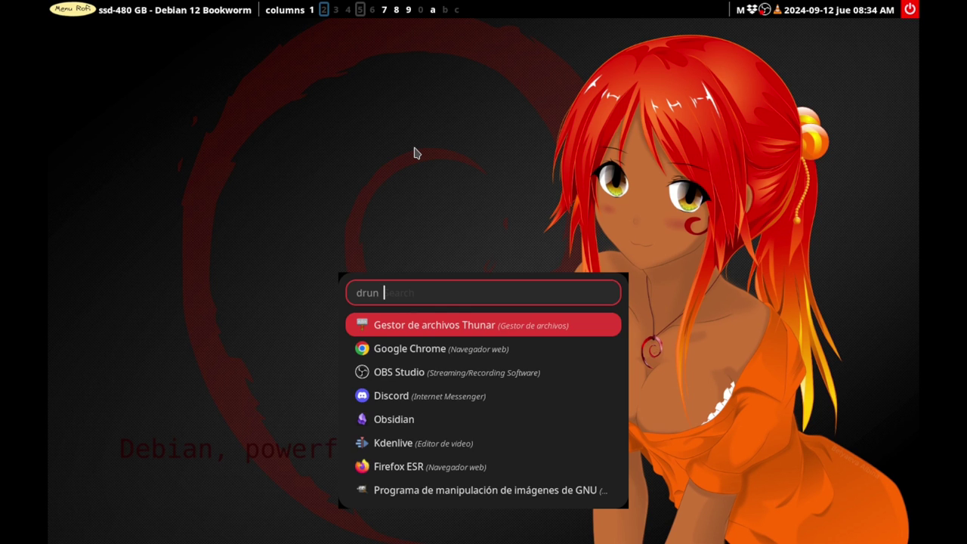
pyautogui.write('kd')
pyautogui.press('Return')
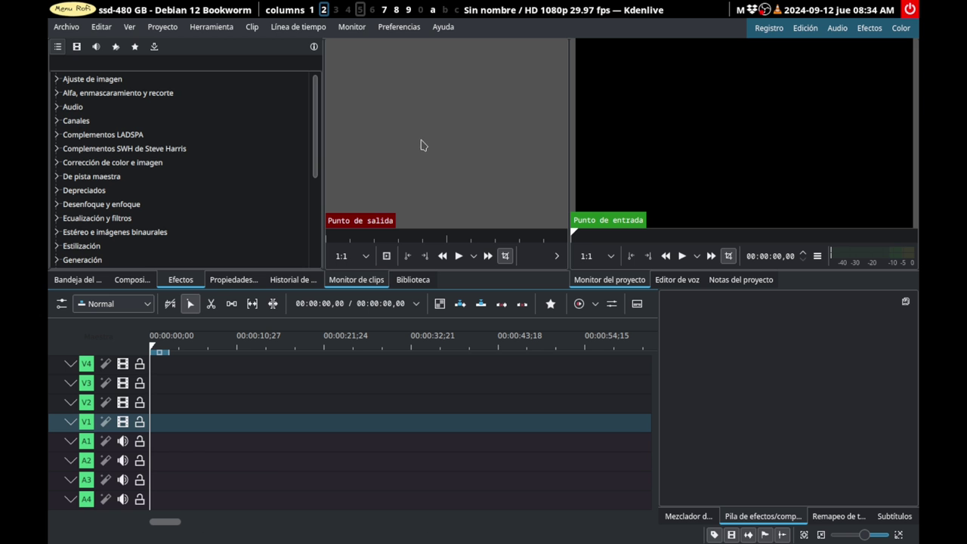
# Check the version information in Kdenlive's About window and close it.
pyautogui.click(442, 28)
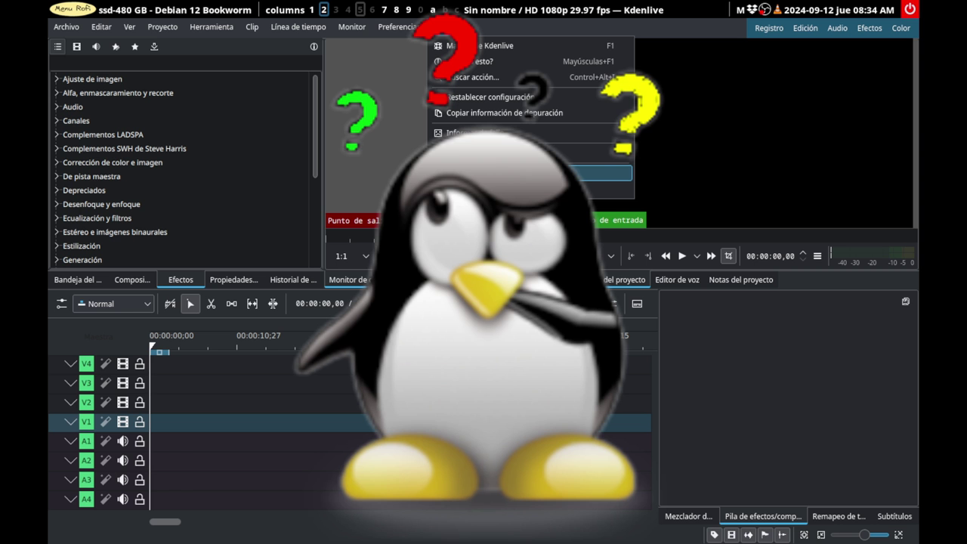
pyautogui.click(482, 174)
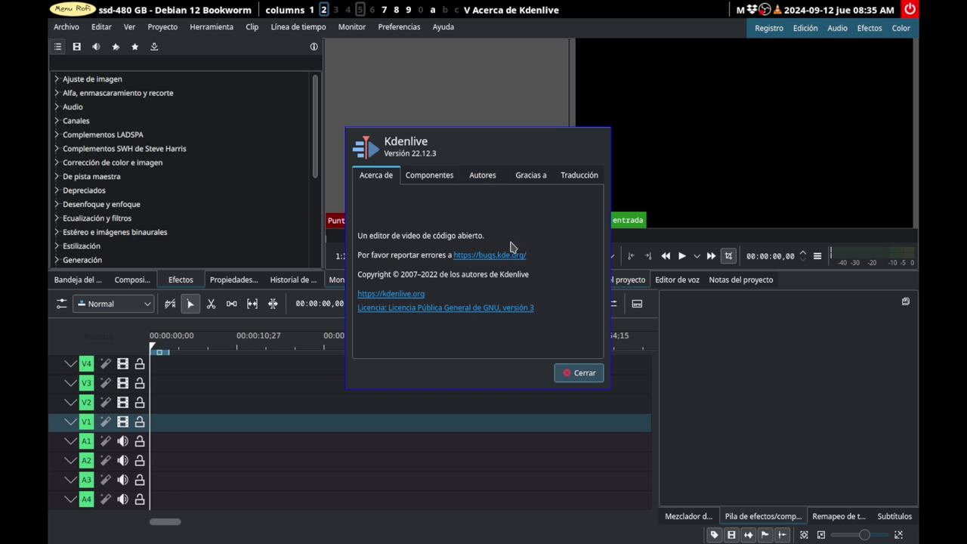
pyautogui.click(578, 374)
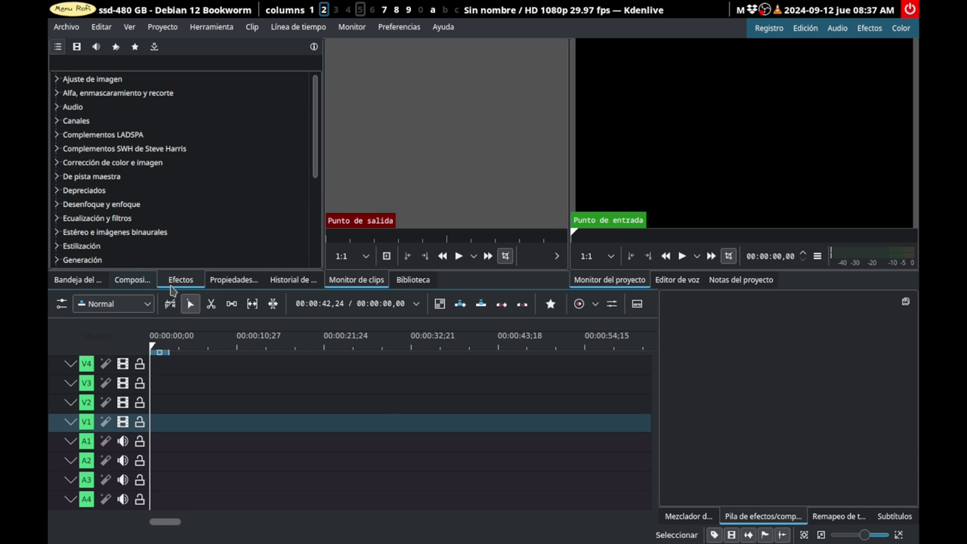
pyautogui.click(66, 33)
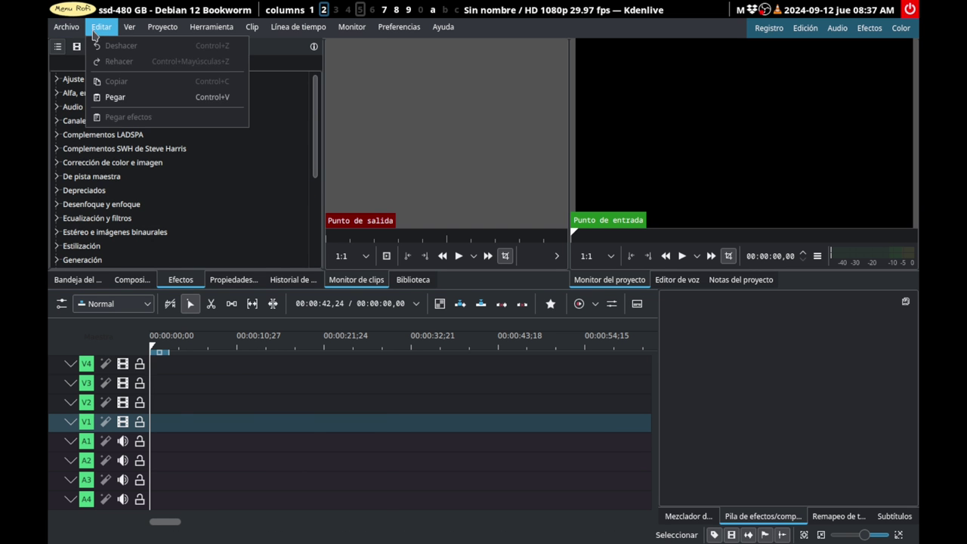
pyautogui.moveTo(194, 30)
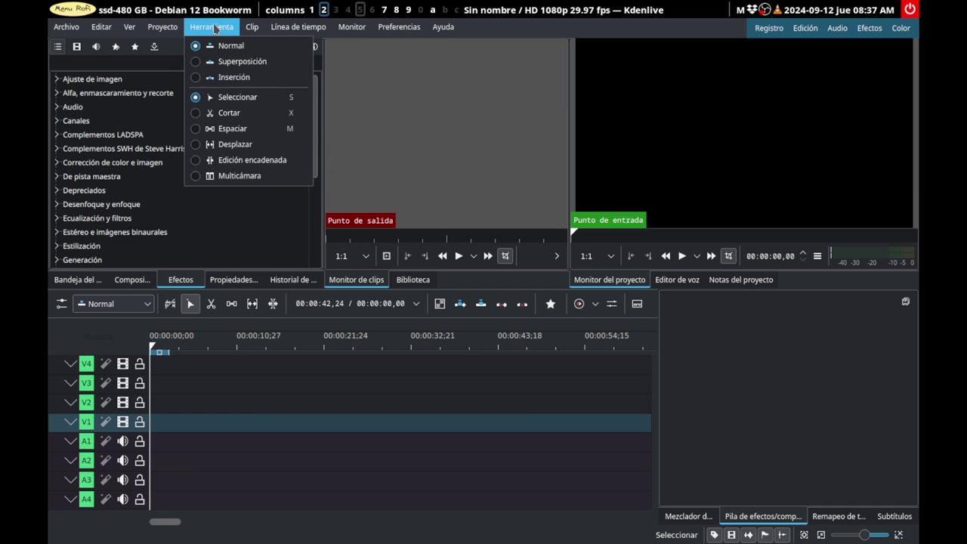
pyautogui.moveTo(278, 29)
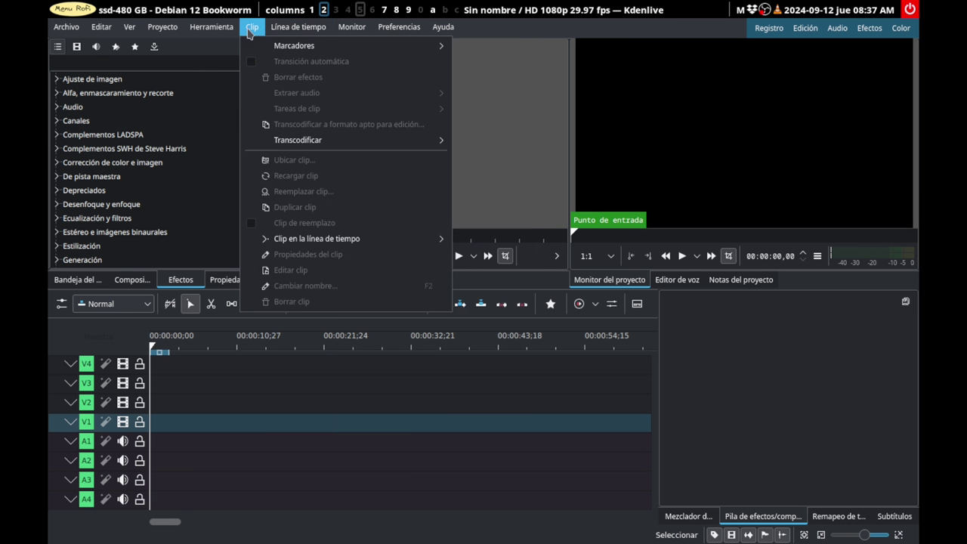
pyautogui.moveTo(460, 28)
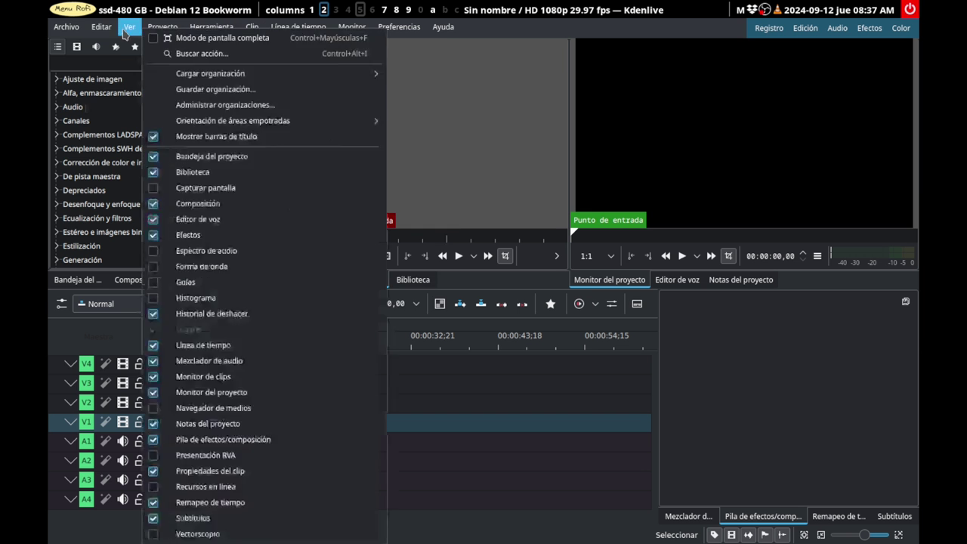
pyautogui.moveTo(152, 29)
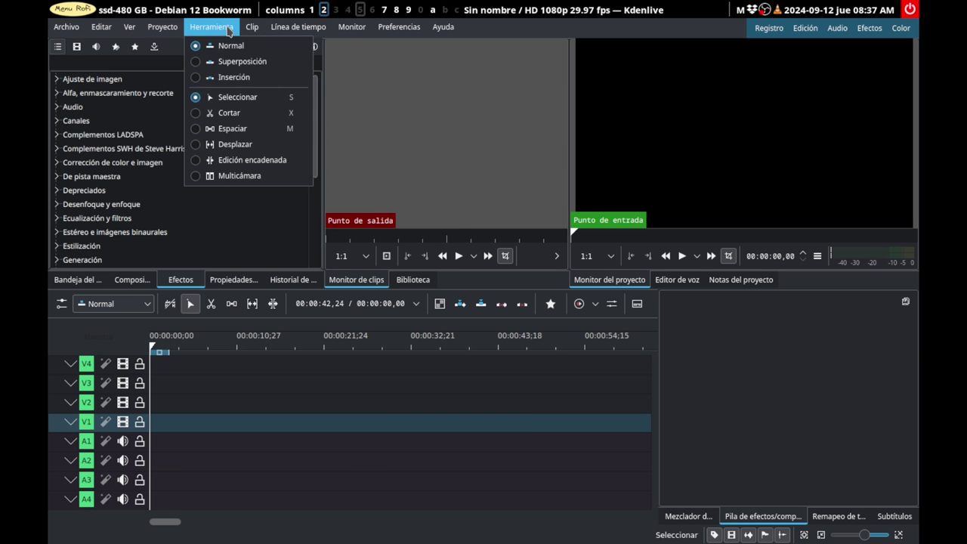
pyautogui.moveTo(372, 29)
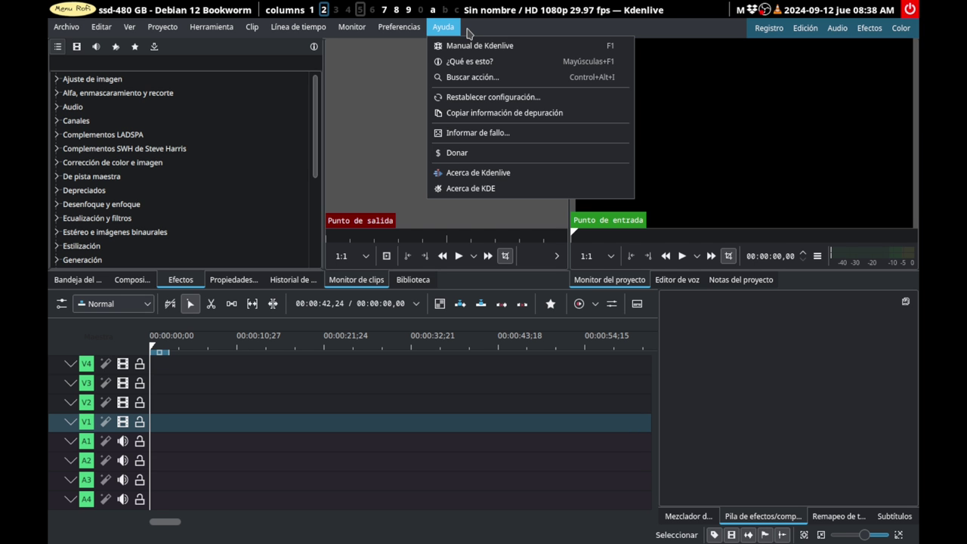
pyautogui.moveTo(415, 30)
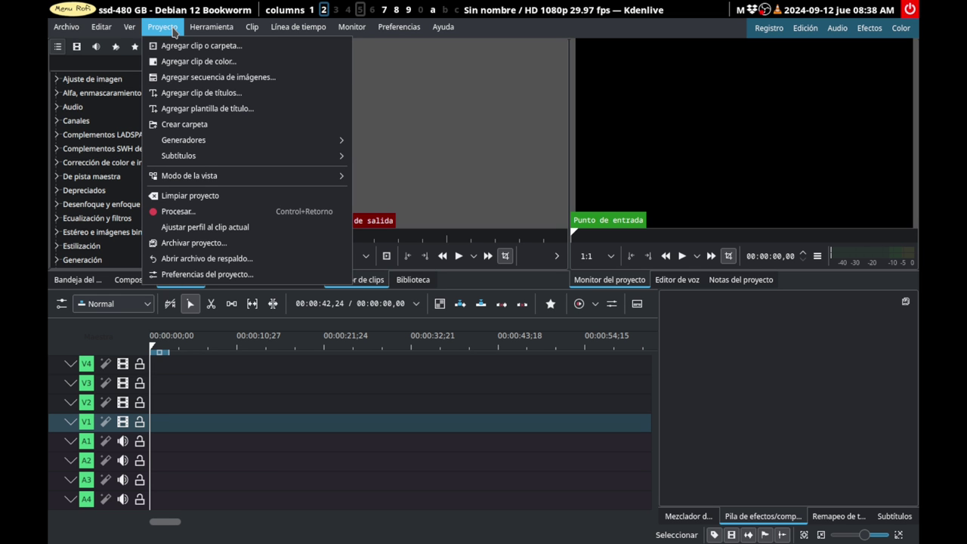
pyautogui.click(512, 33)
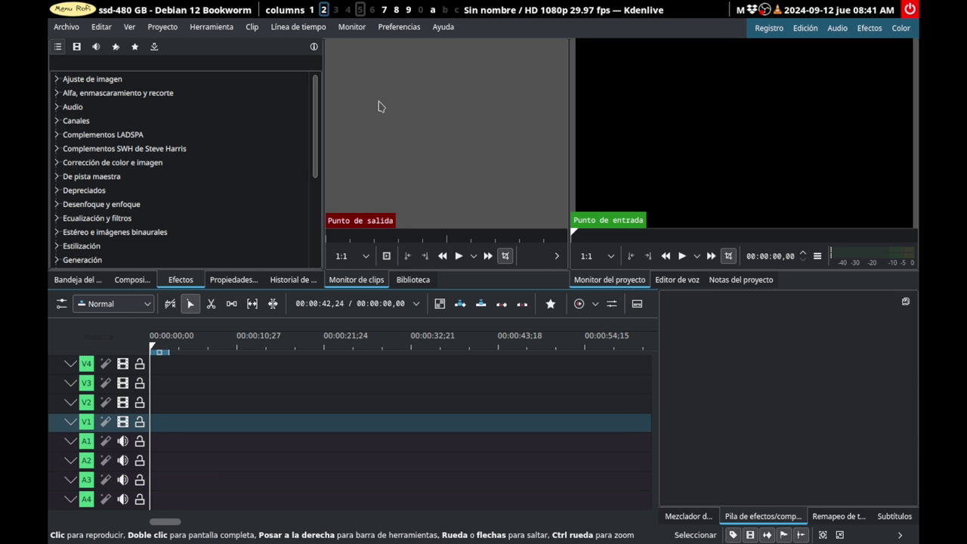
# Switch to workspace 3 and launch the VLC media player.
pyautogui.click(335, 9)
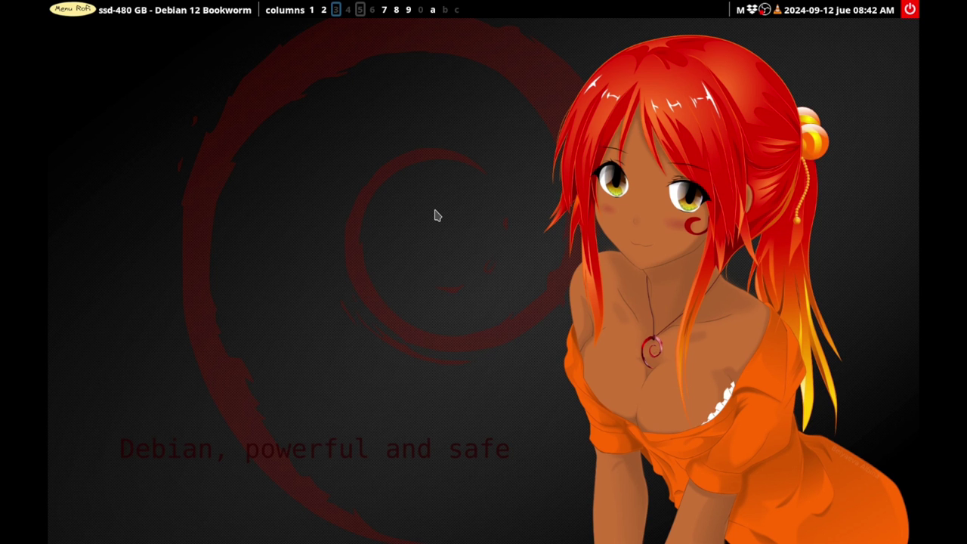
pyautogui.press('super+d')
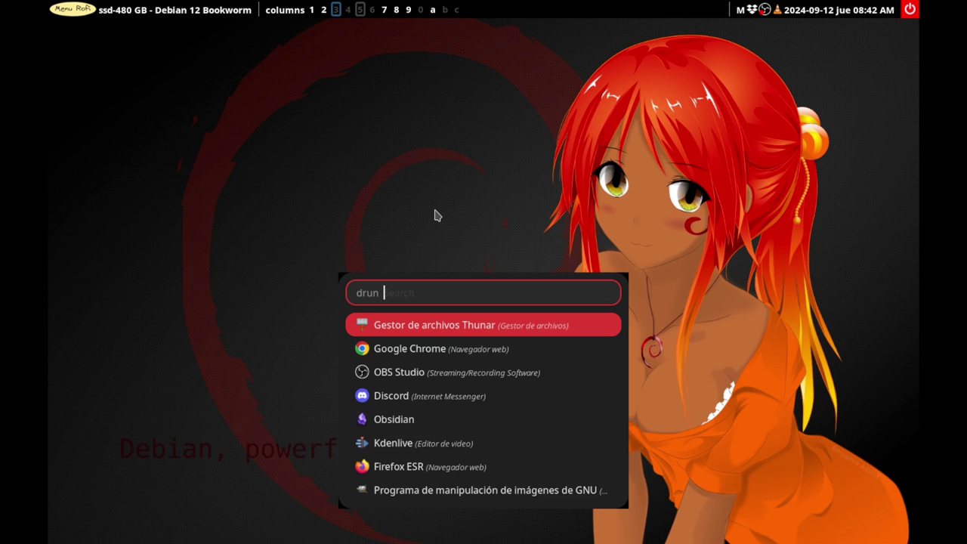
pyautogui.write('vlc')
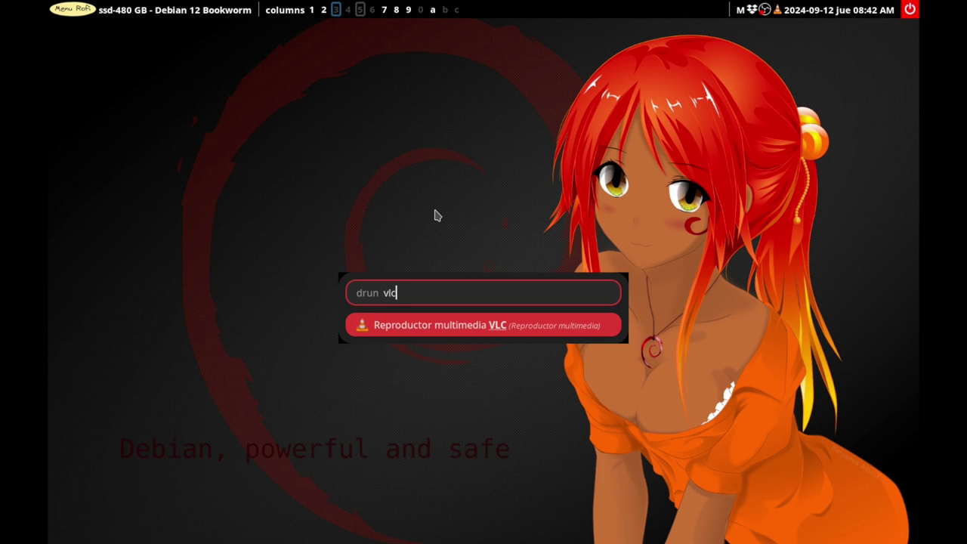
pyautogui.press('Return')
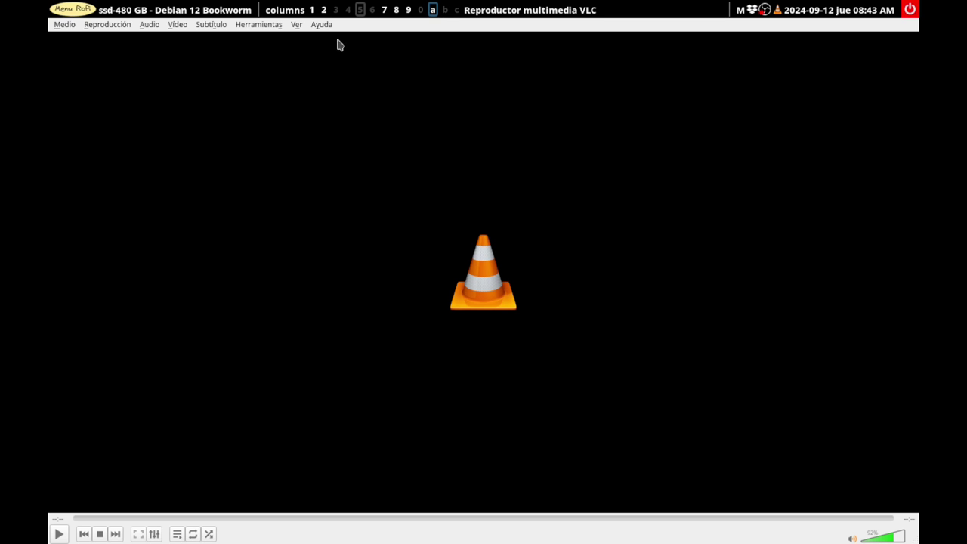
# Check the version information in VLC's About window and close it.
pyautogui.click(322, 25)
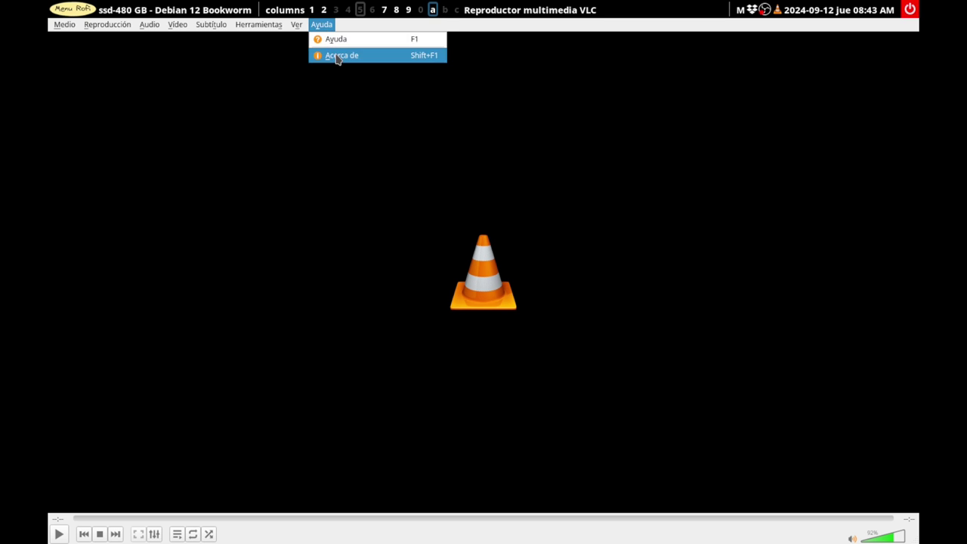
pyautogui.click(336, 55)
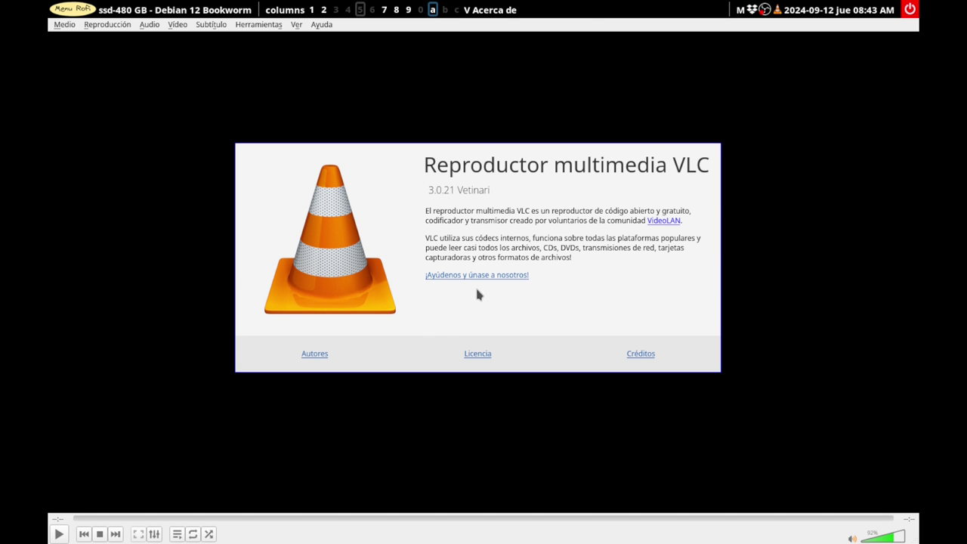
pyautogui.press('Escape')
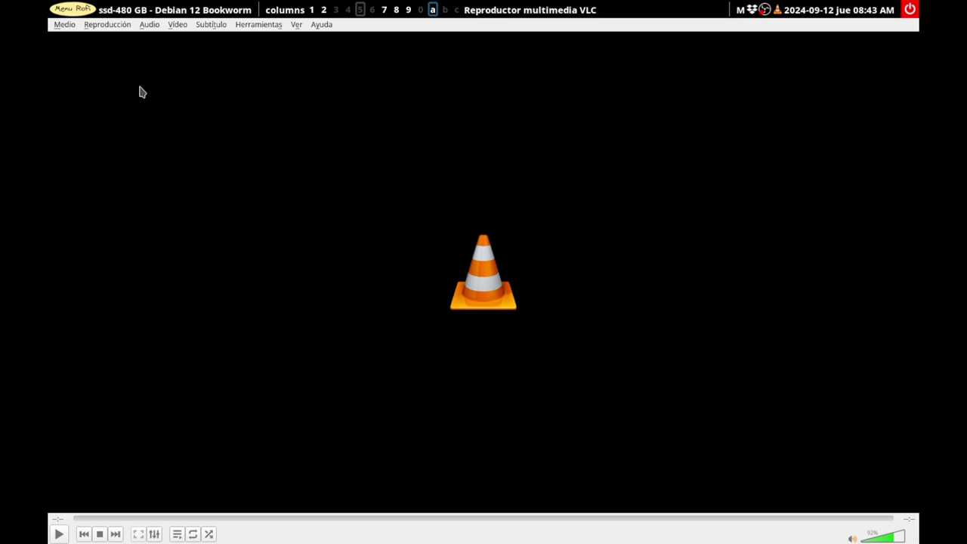
pyautogui.click(64, 25)
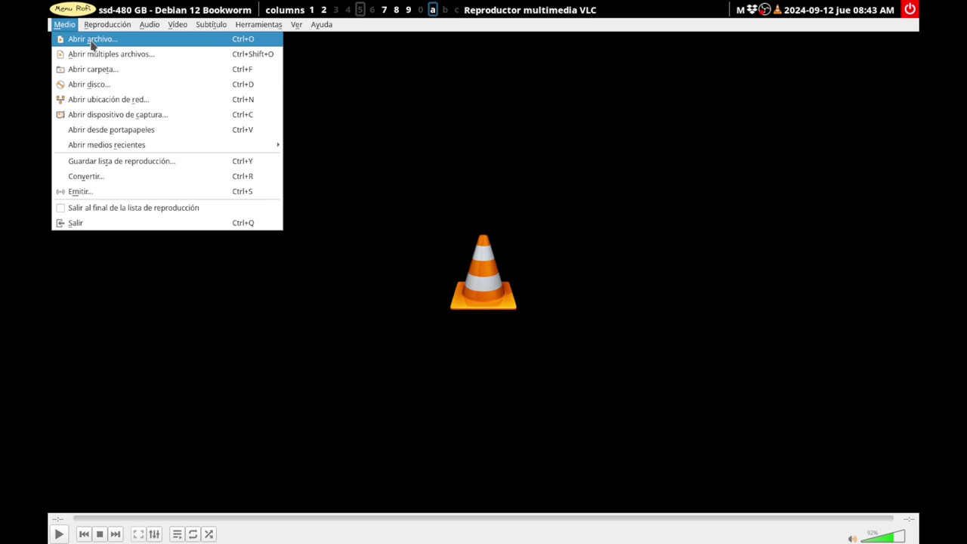
pyautogui.click(86, 39)
pyautogui.scroll(-3, 419, 294)
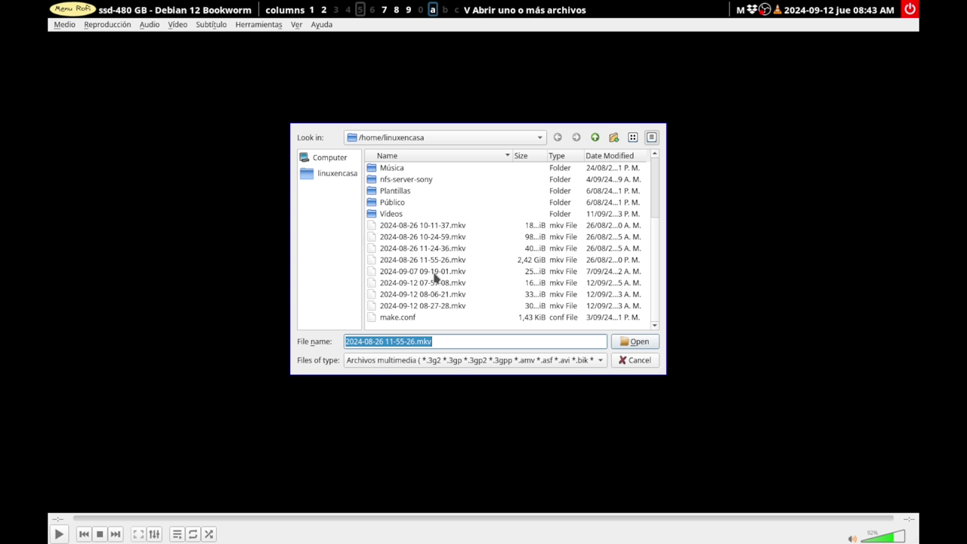
pyautogui.click(435, 261)
pyautogui.click(637, 341)
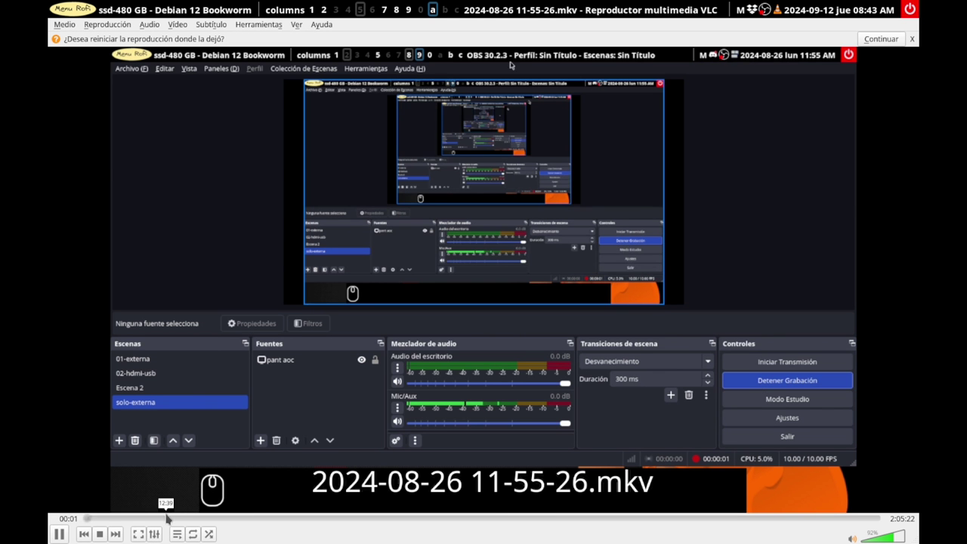
# Skip ahead in the video to about 32:34 and pause playback.
pyautogui.moveTo(205, 518); pyautogui.dragTo(293, 518)
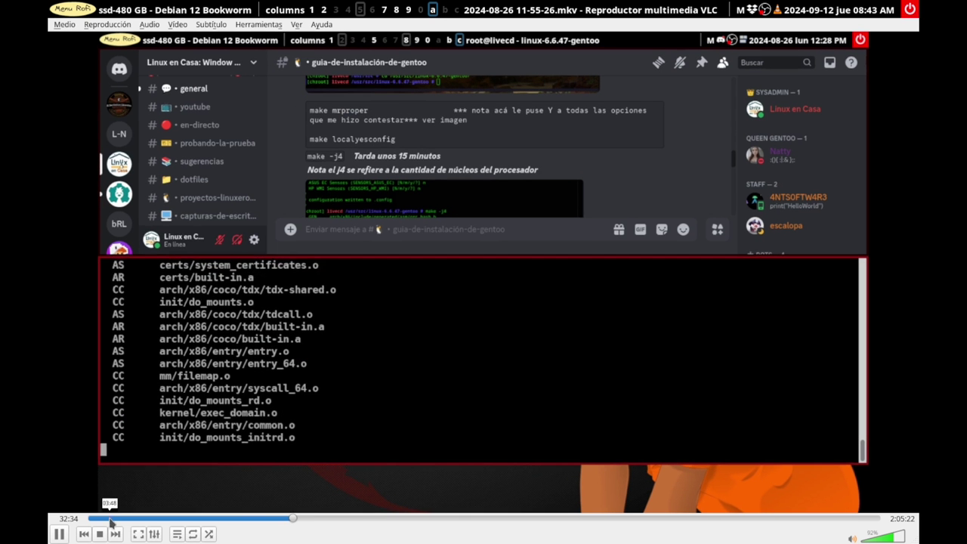
pyautogui.click(60, 533)
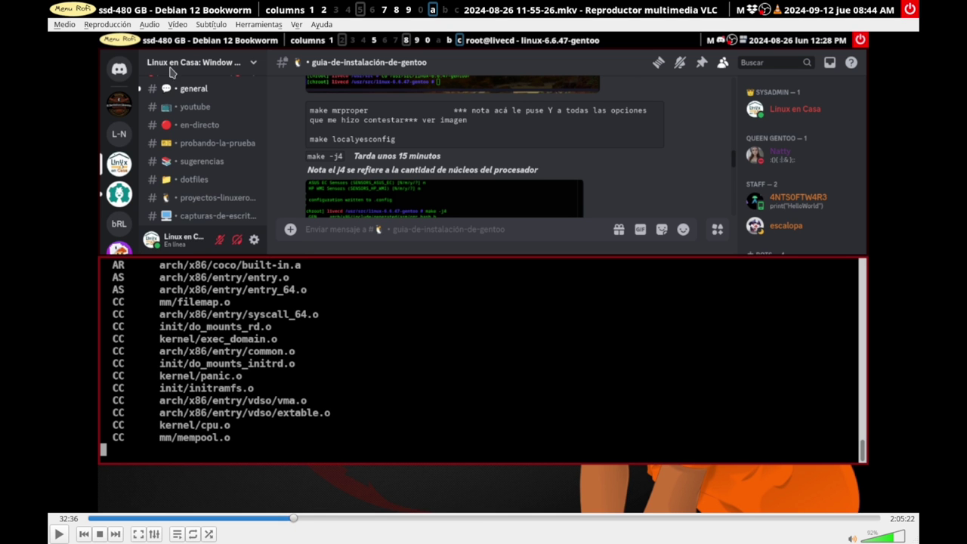
# Quit VLC and launch the Sayonara audio player.
pyautogui.click(59, 25)
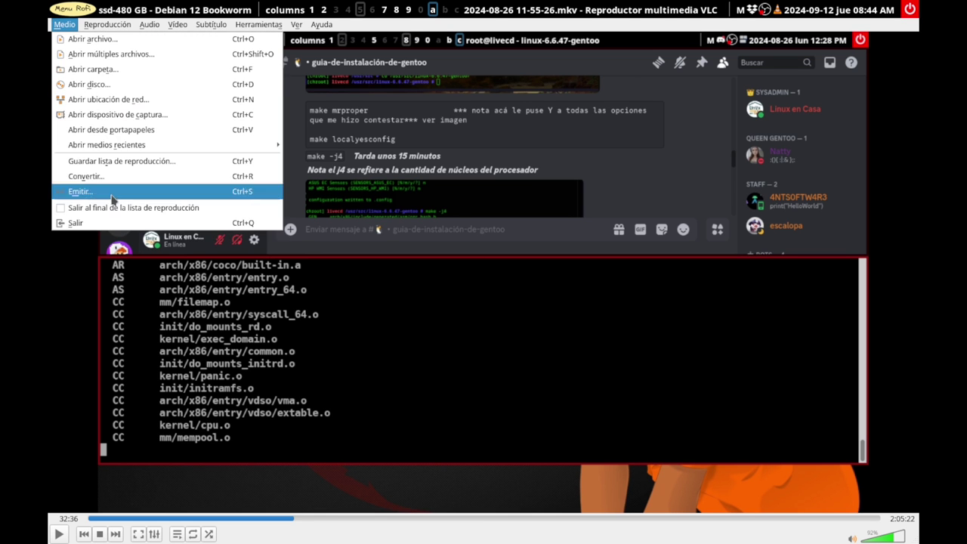
pyautogui.click(118, 225)
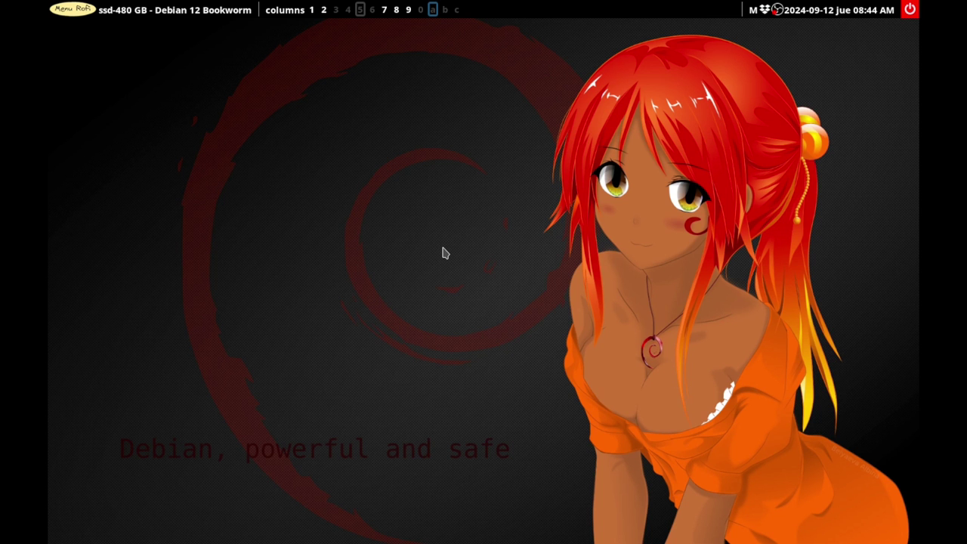
pyautogui.press('super+d')
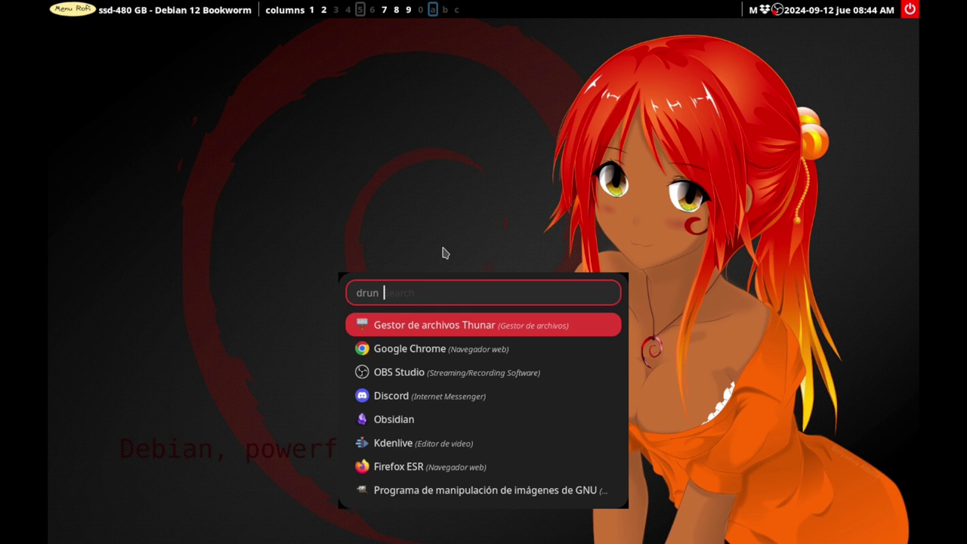
pyautogui.write('sa')
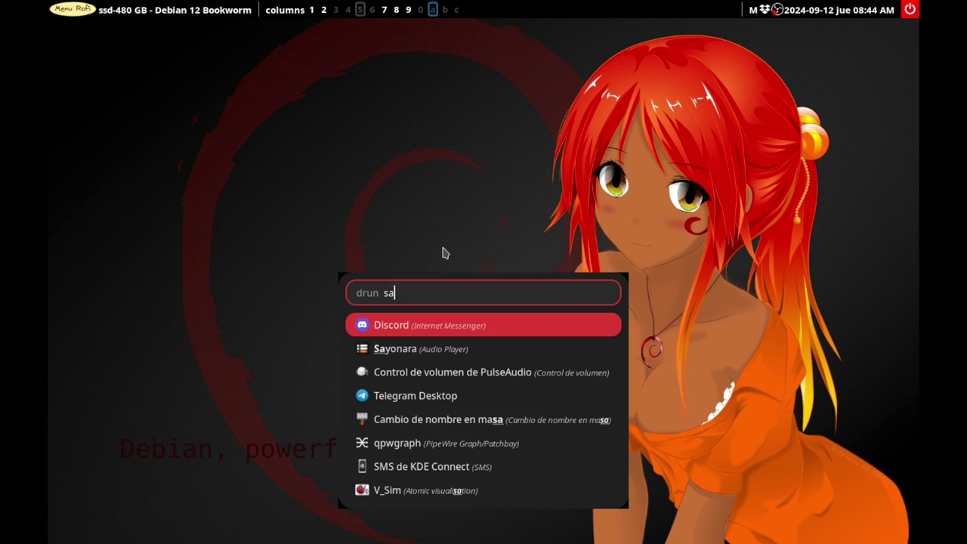
pyautogui.press('Down')
pyautogui.press('Return')
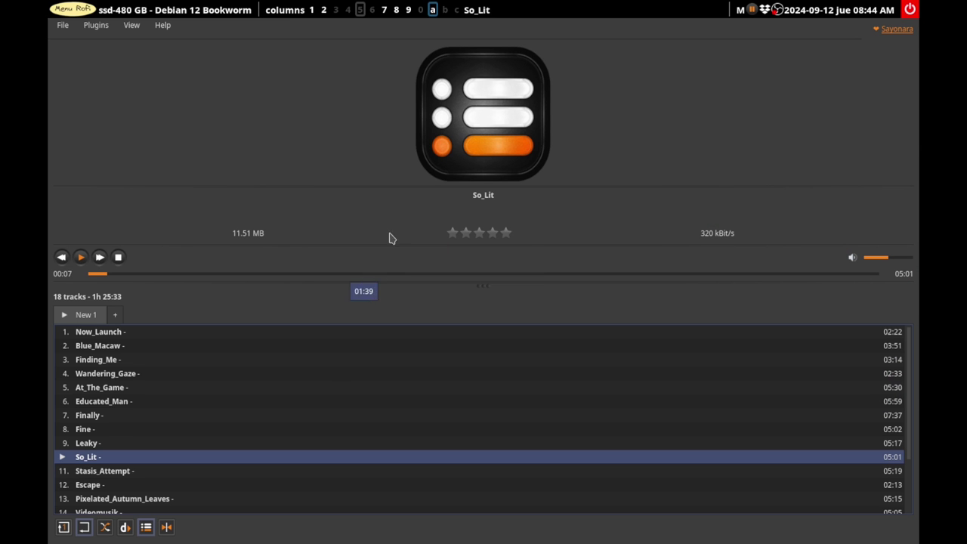
# Play the track Finally from the playlist, followed by the track Leaky.
pyautogui.click(511, 278)
pyautogui.doubleClick(223, 419)
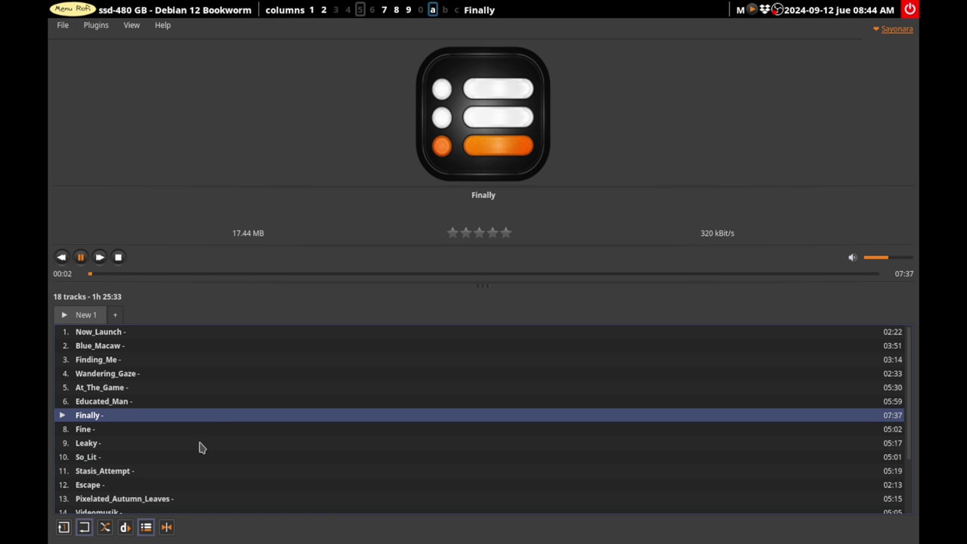
pyautogui.doubleClick(201, 445)
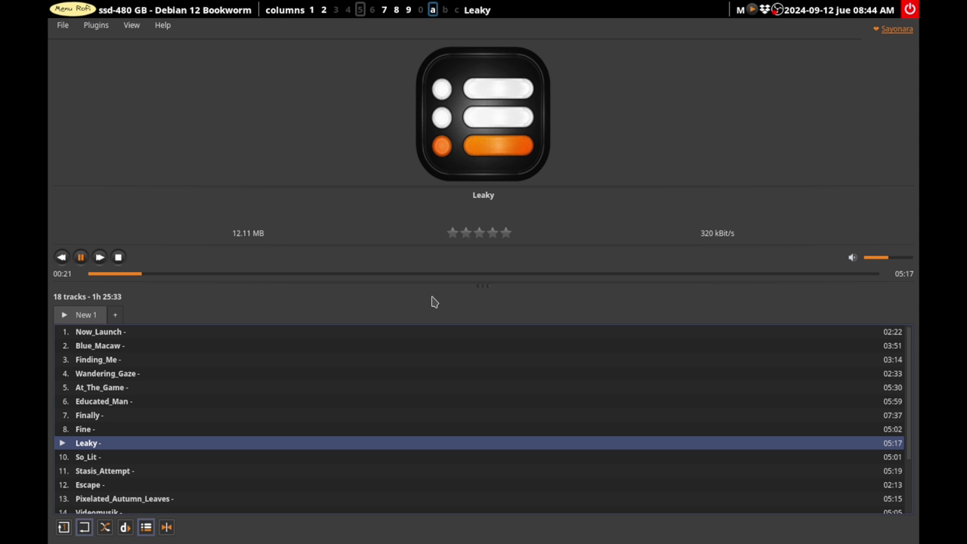
# Quit Sayonara and launch the Audacity audio editor, dismissing its welcome window.
pyautogui.click(63, 25)
pyautogui.click(89, 107)
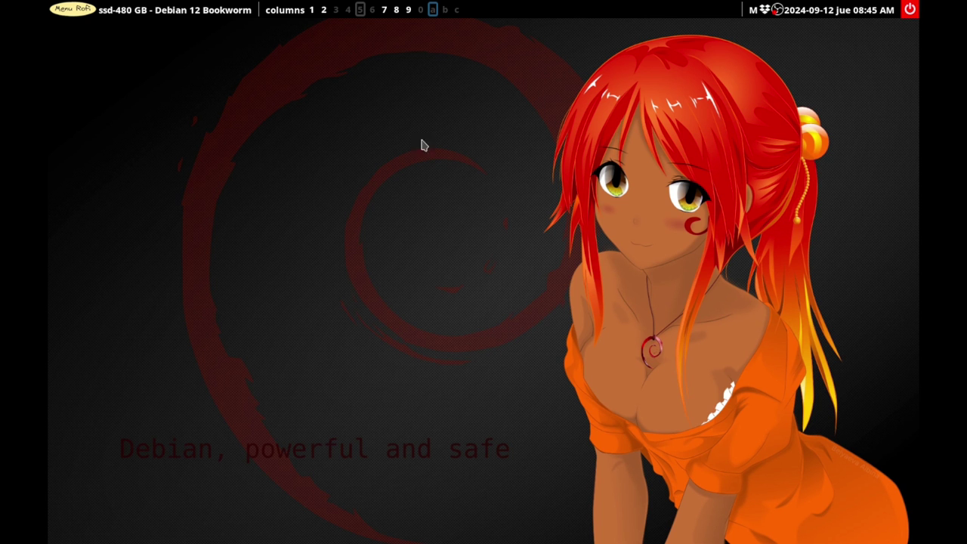
pyautogui.press('super+d')
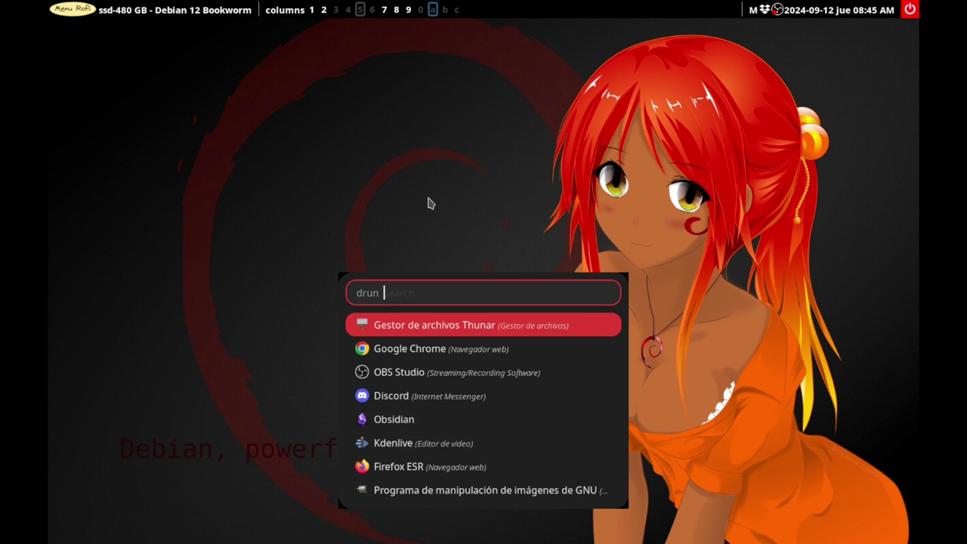
pyautogui.write('auda')
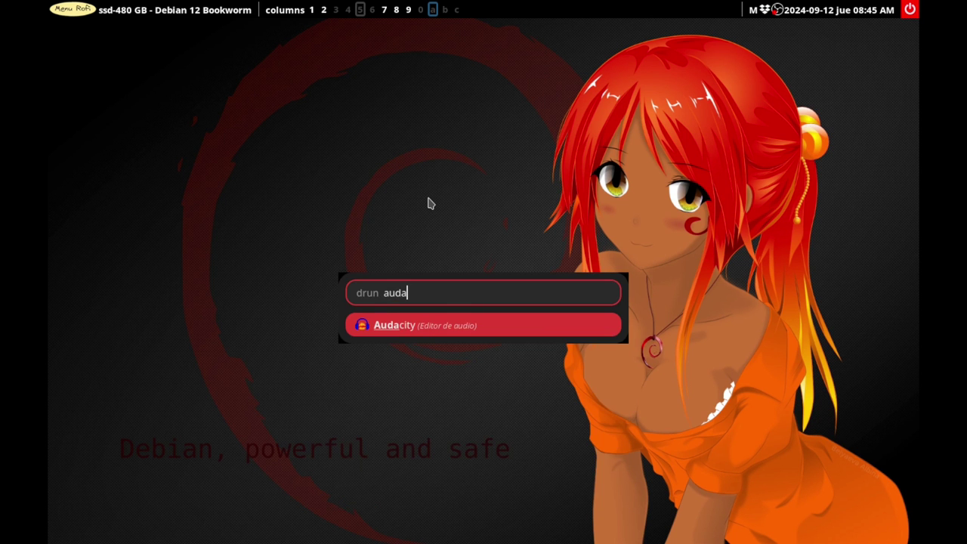
pyautogui.press('Return')
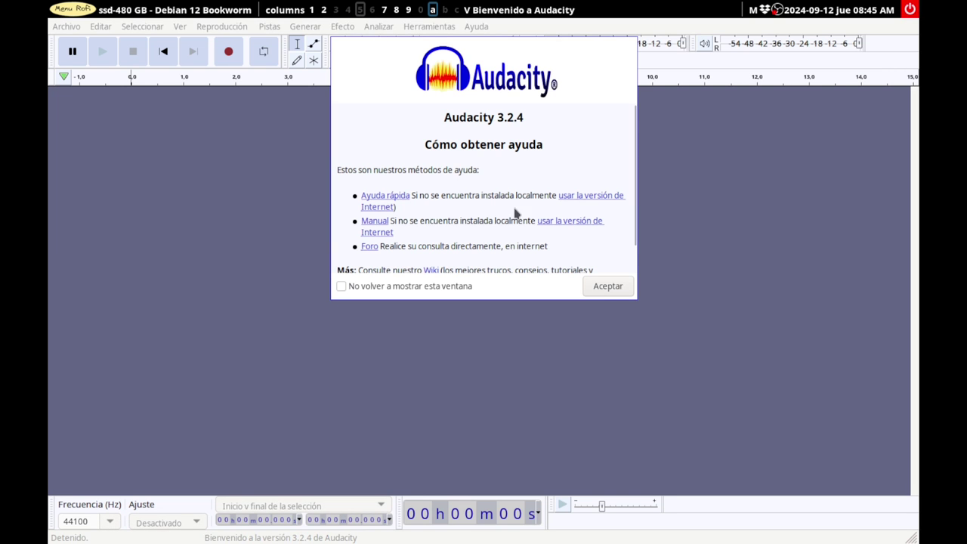
pyautogui.click(603, 287)
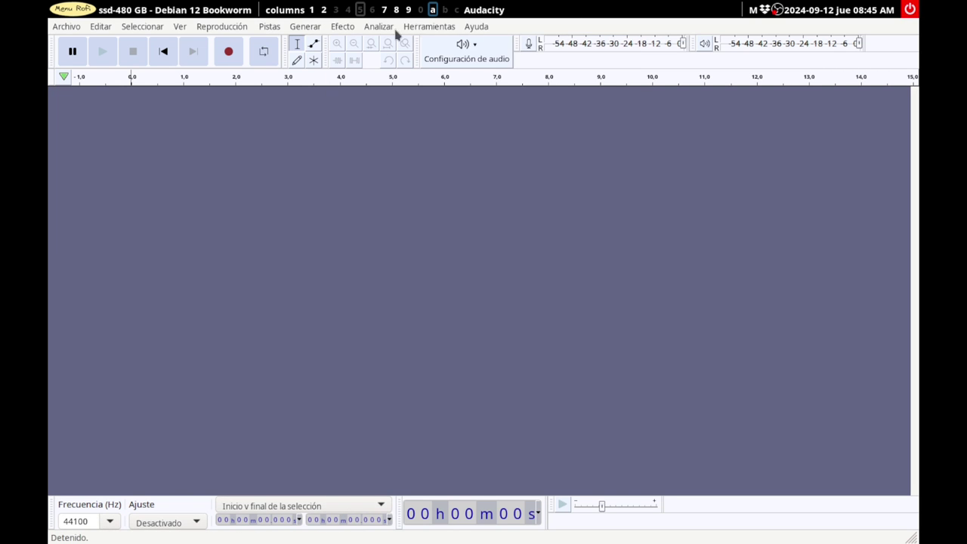
# View Audacity's about information, highlight "edición de sonido" in the description, and close the window.
pyautogui.click(476, 26)
pyautogui.click(501, 94)
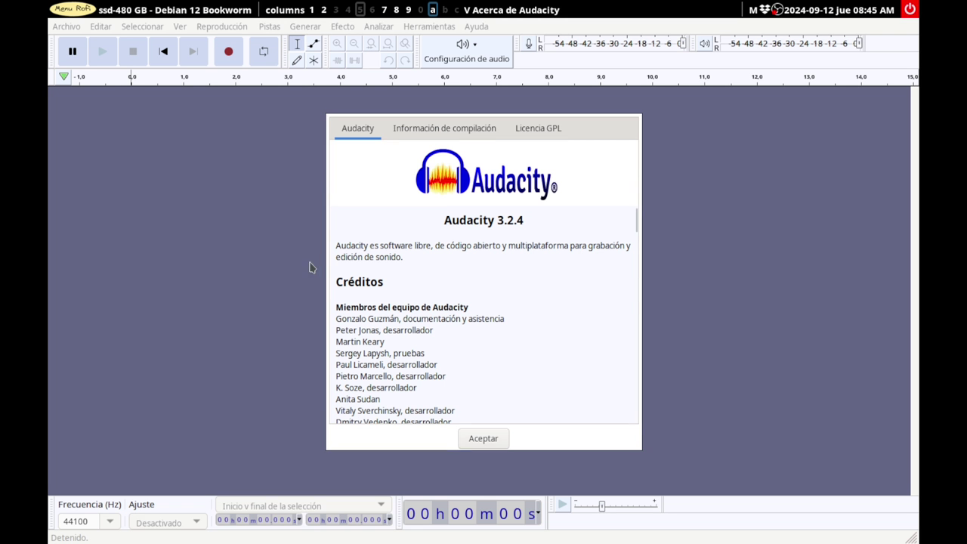
pyautogui.moveTo(424, 259); pyautogui.dragTo(338, 255)
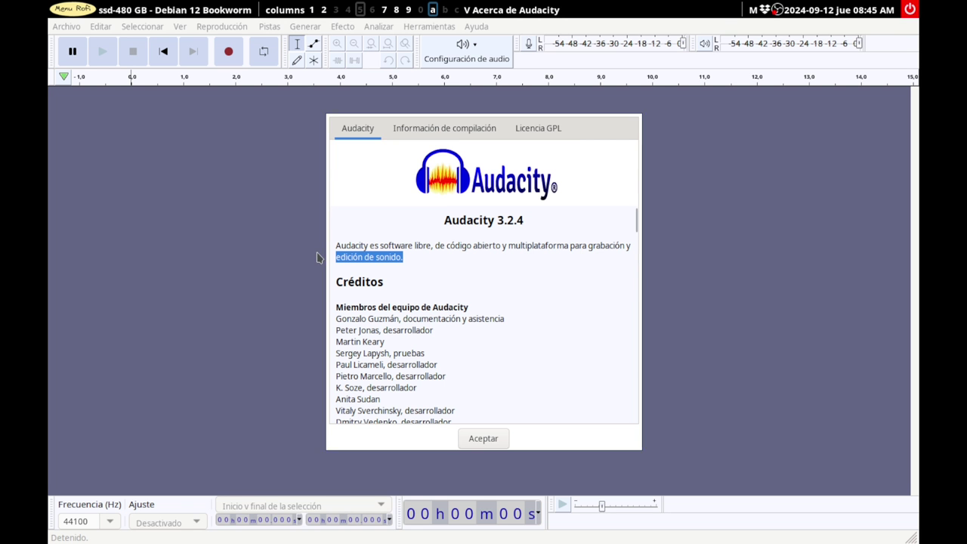
pyautogui.click(495, 439)
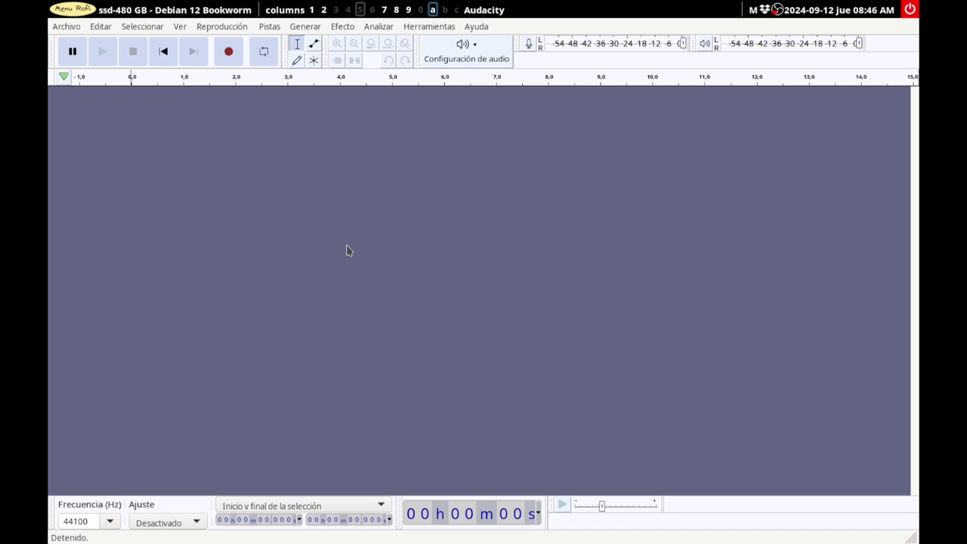
# Quit Audacity and launch the GIMP image editor.
pyautogui.click(67, 26)
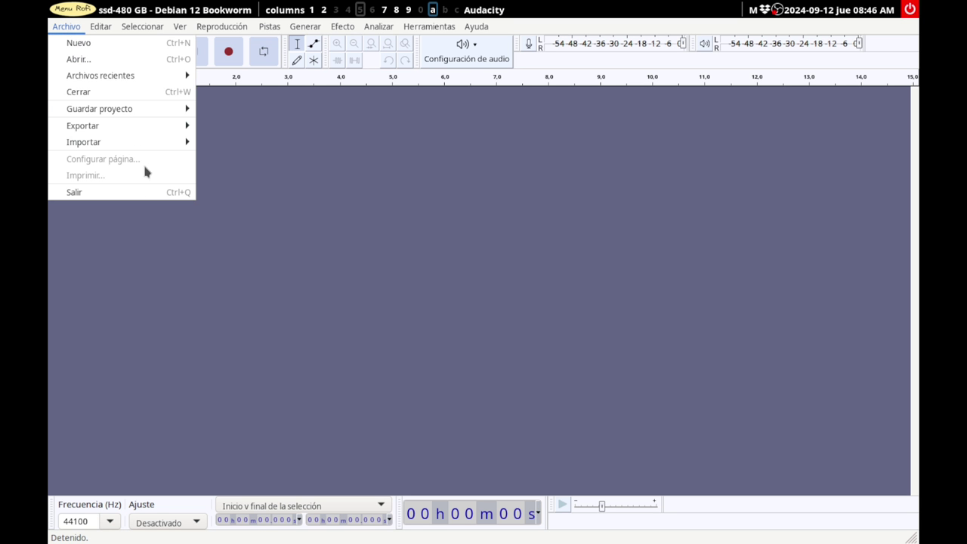
pyautogui.click(139, 198)
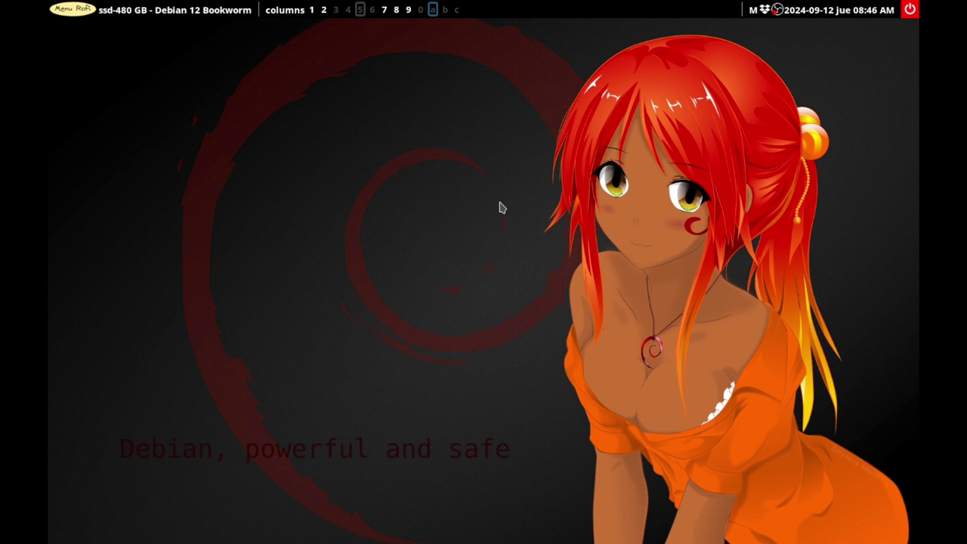
pyautogui.press('super+d')
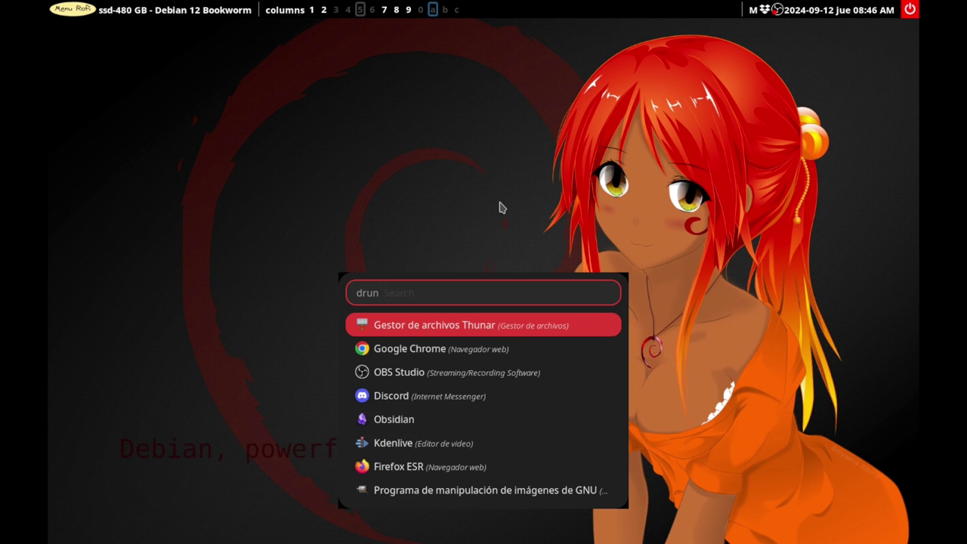
pyautogui.write('gim')
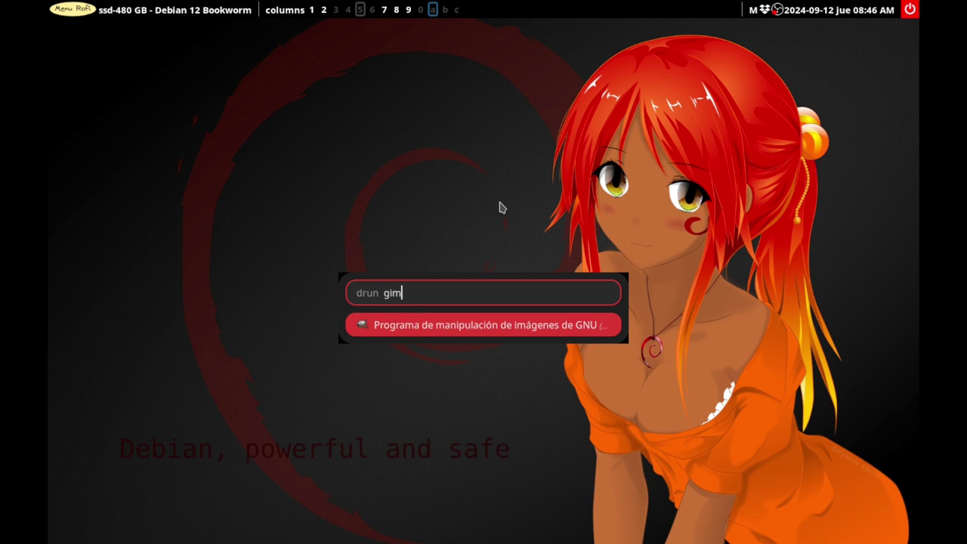
pyautogui.write('p')
pyautogui.press('Return')
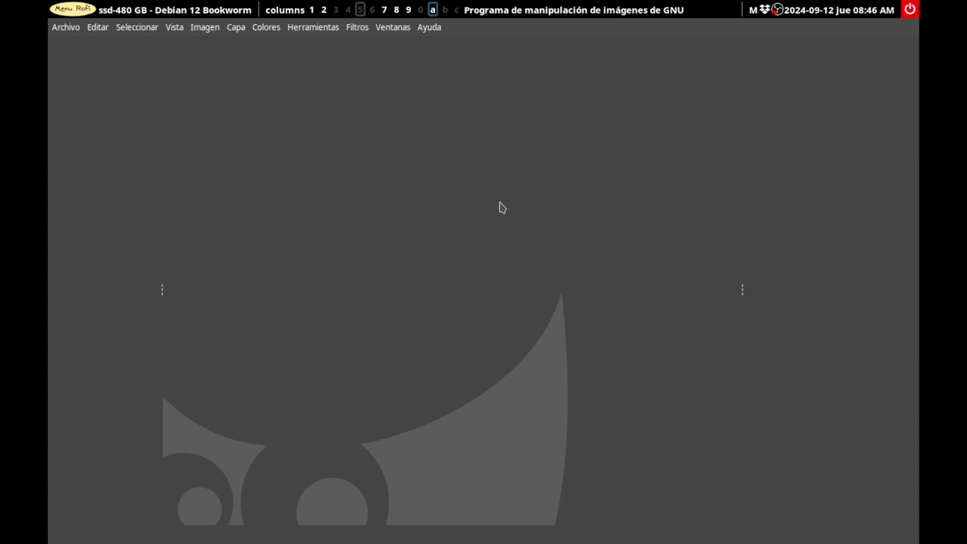
# Create a new blank image of 1920 x 1080 px.
pyautogui.click(433, 26)
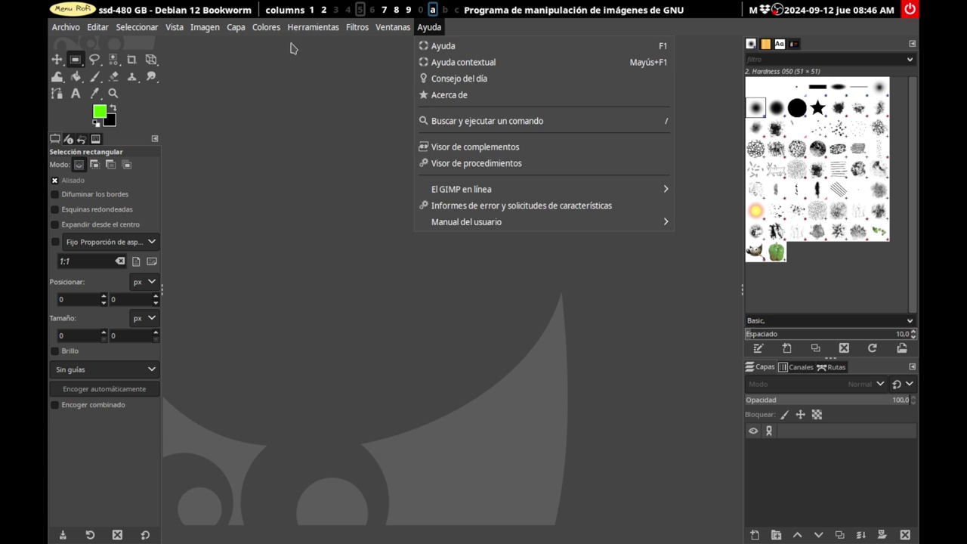
pyautogui.click(284, 80)
pyautogui.click(63, 27)
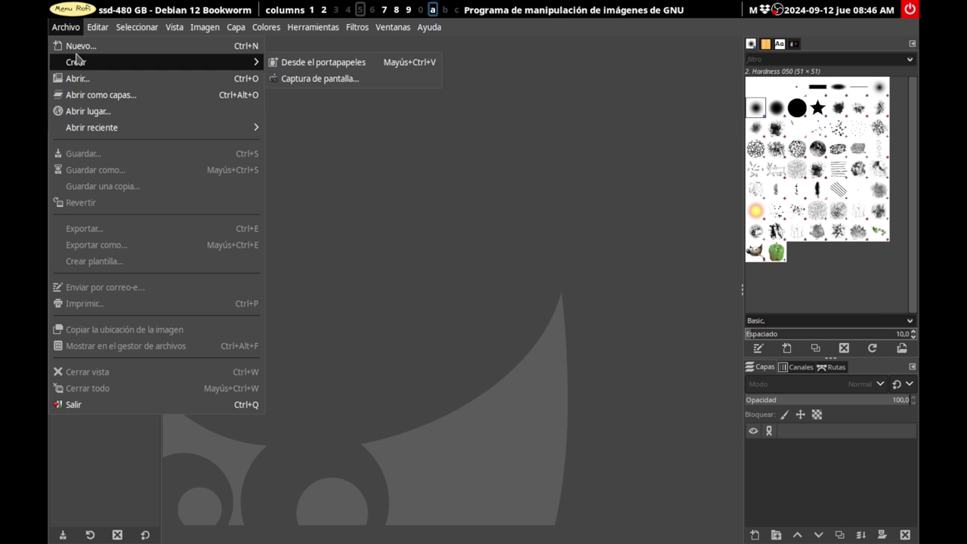
pyautogui.click(79, 46)
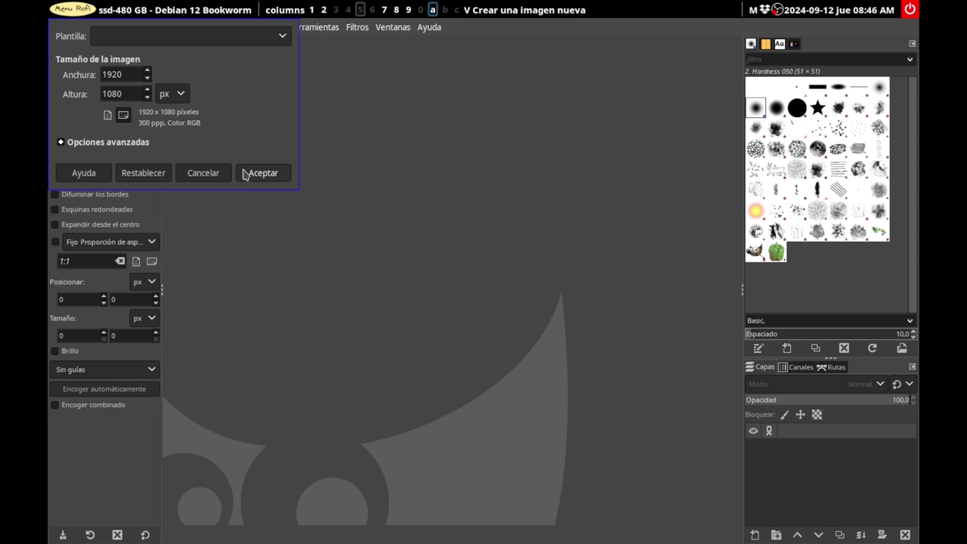
pyautogui.click(263, 175)
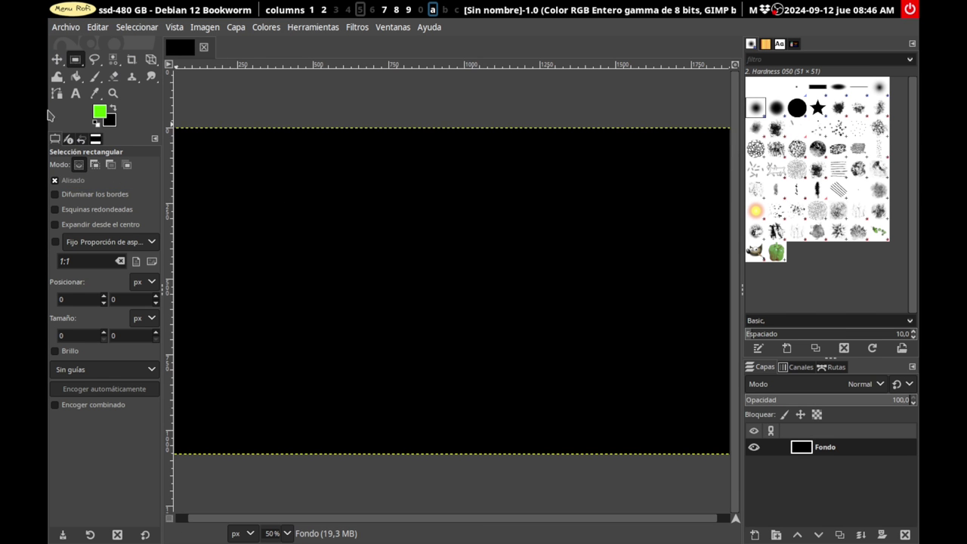
# Draw a text frame in the upper-left part of the black canvas and enter "hola".
pyautogui.click(74, 94)
pyautogui.moveTo(284, 198); pyautogui.dragTo(454, 308)
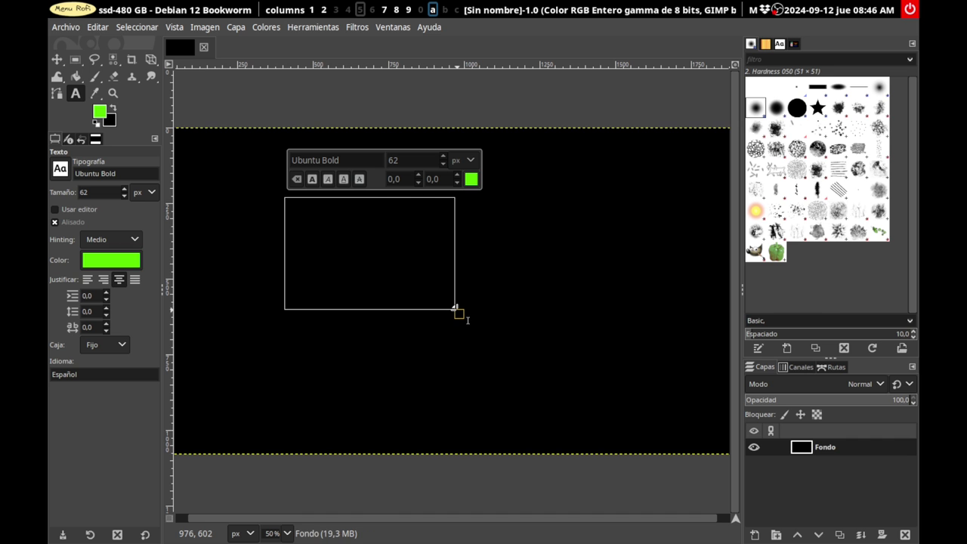
pyautogui.write('hola')
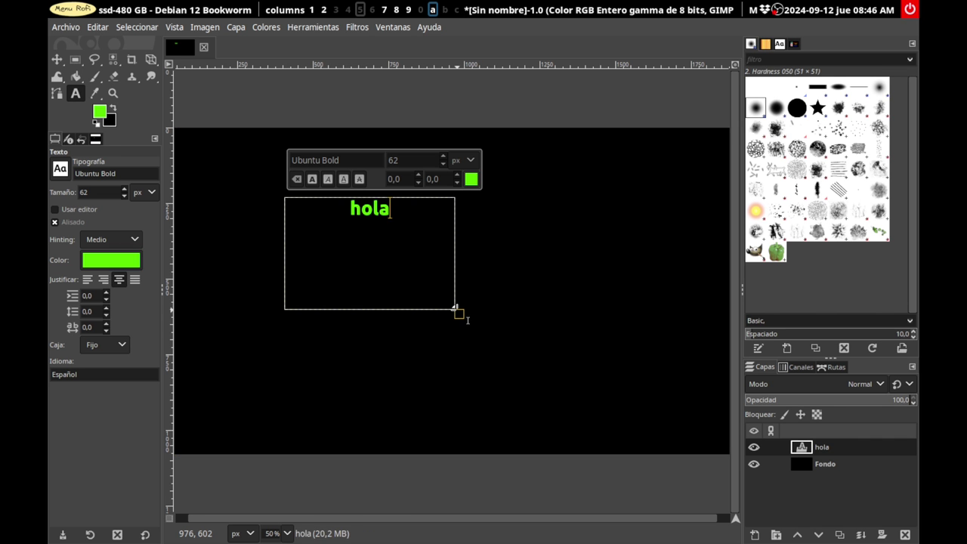
pyautogui.click(579, 371)
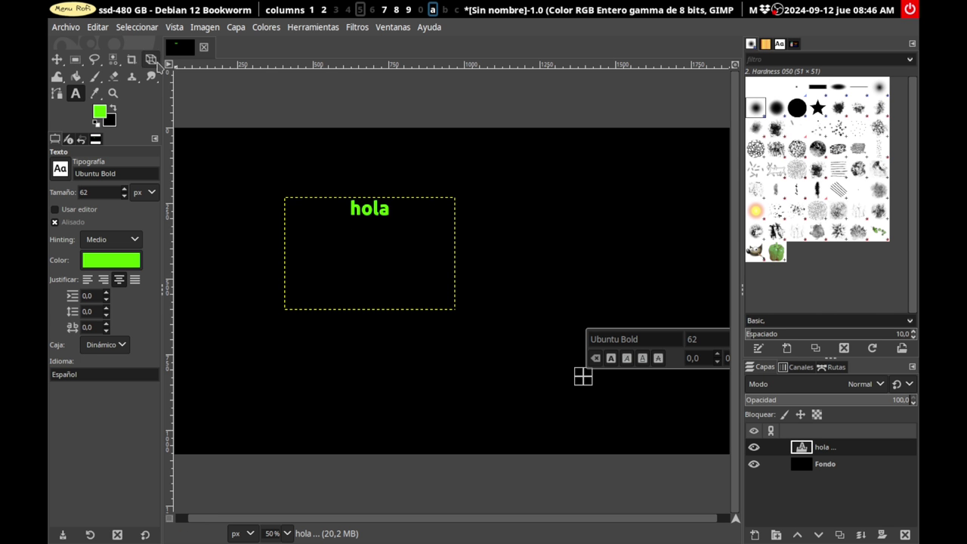
pyautogui.click(67, 29)
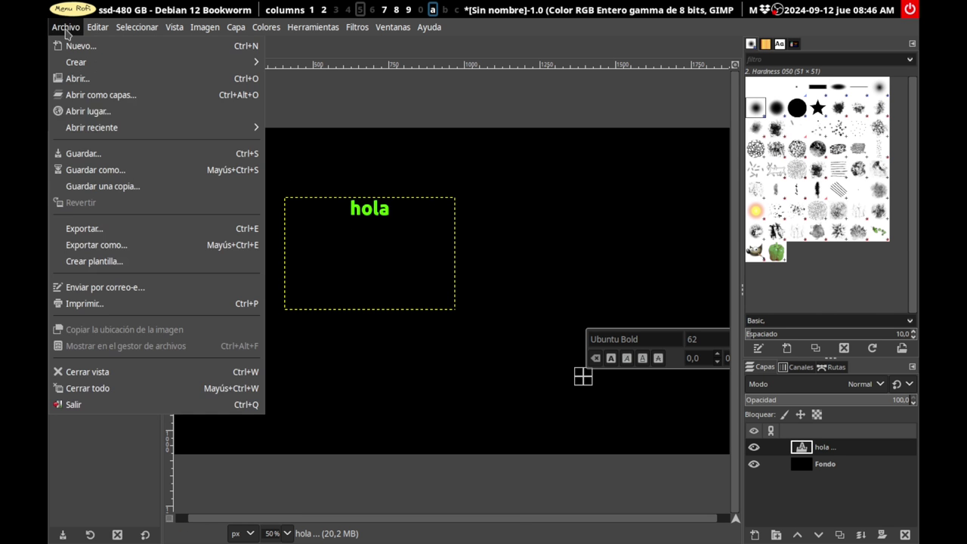
pyautogui.click(174, 405)
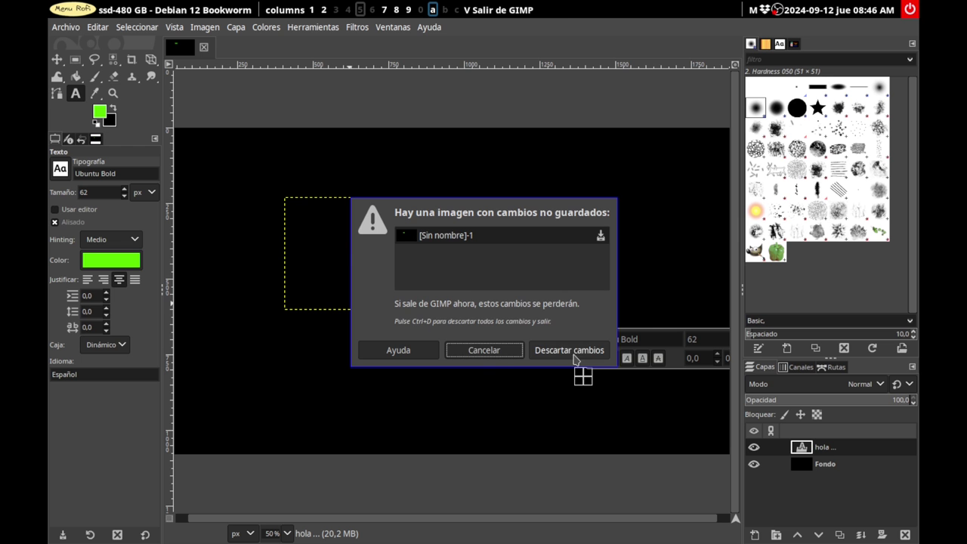
pyautogui.click(485, 351)
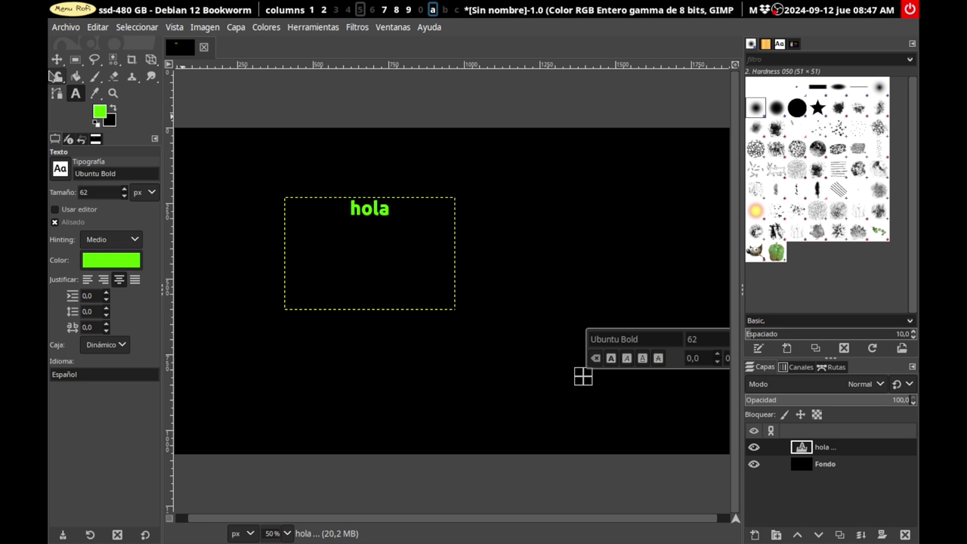
# Quit GIMP, discarding the unsaved image changes, and launch the Inkscape vector graphics editor.
pyautogui.click(66, 27)
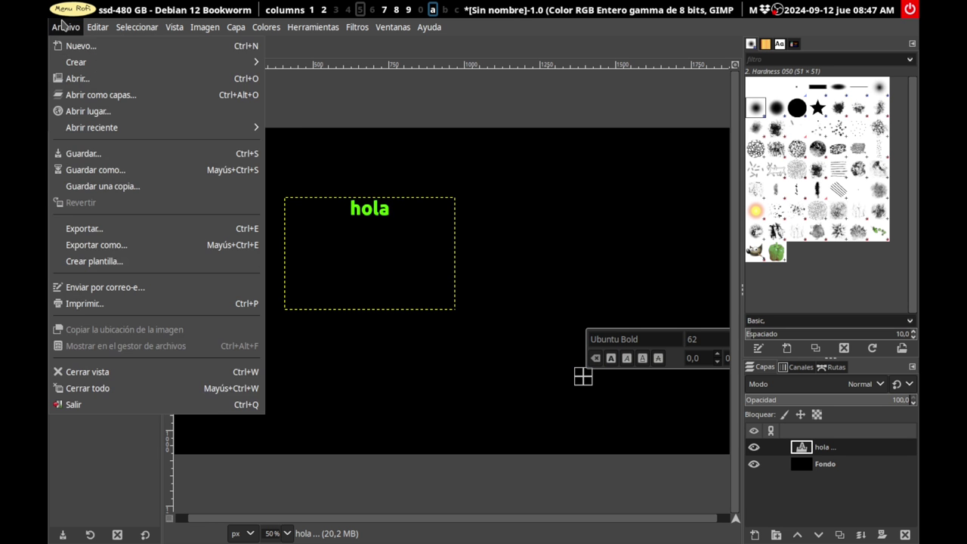
pyautogui.click(215, 407)
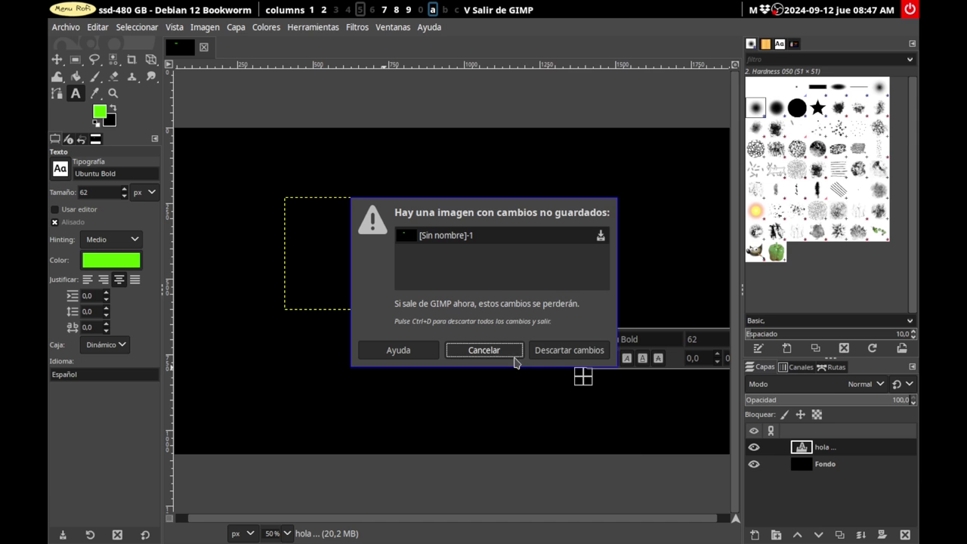
pyautogui.click(555, 352)
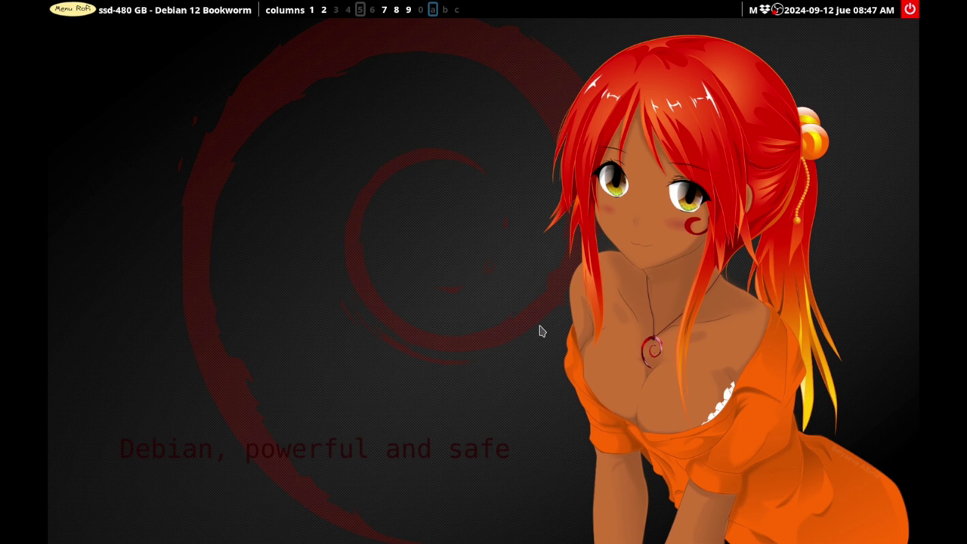
pyautogui.press('super+d')
pyautogui.write('ink')
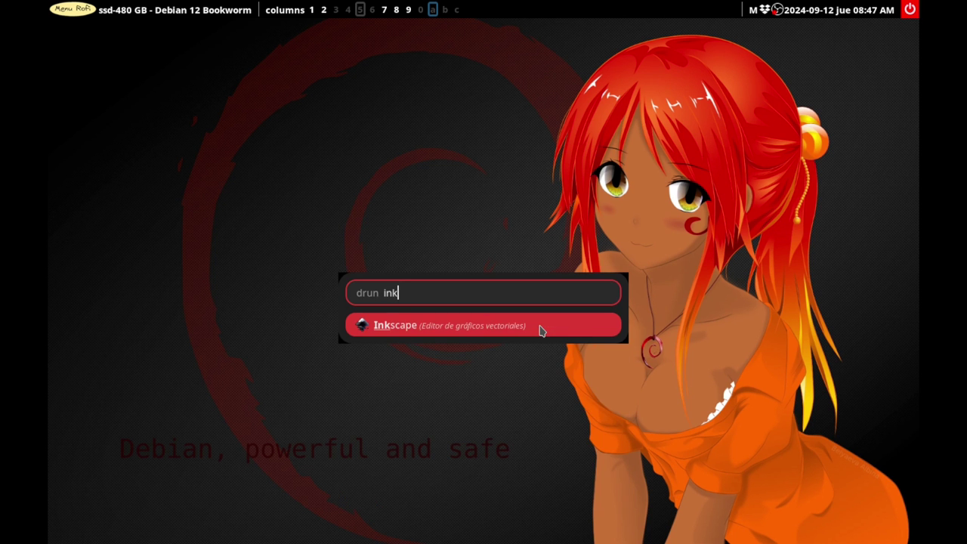
pyautogui.press('Return')
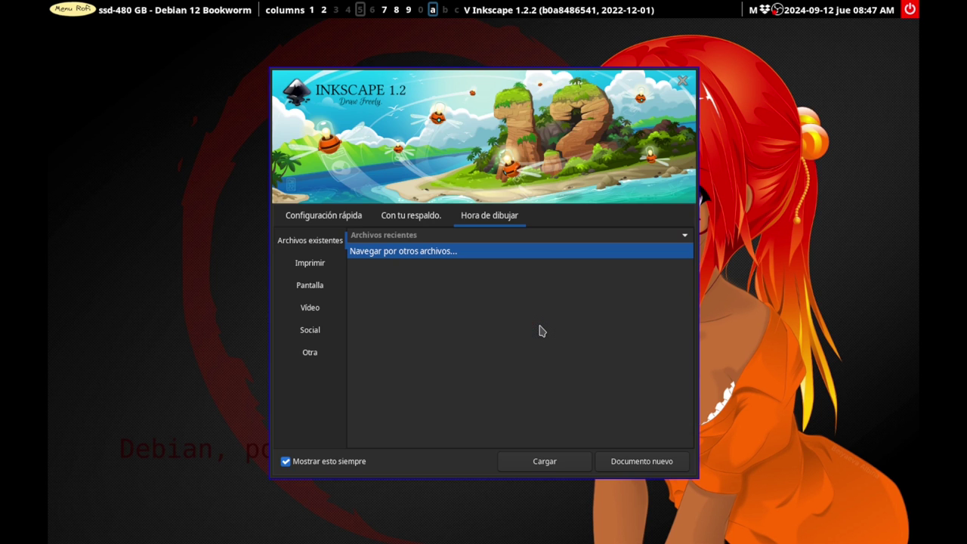
# Start a new blank document in Inkscape, then quit the program.
pyautogui.click(627, 468)
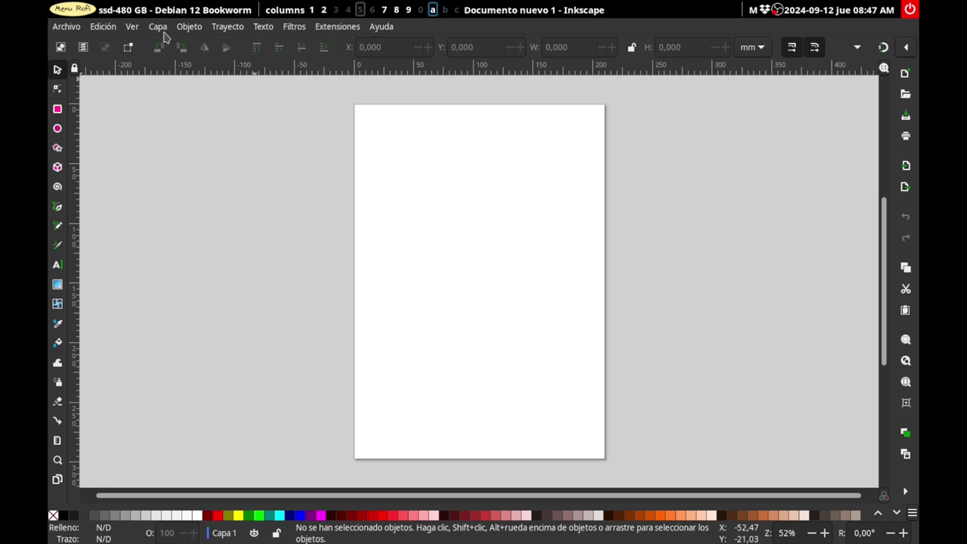
pyautogui.click(64, 28)
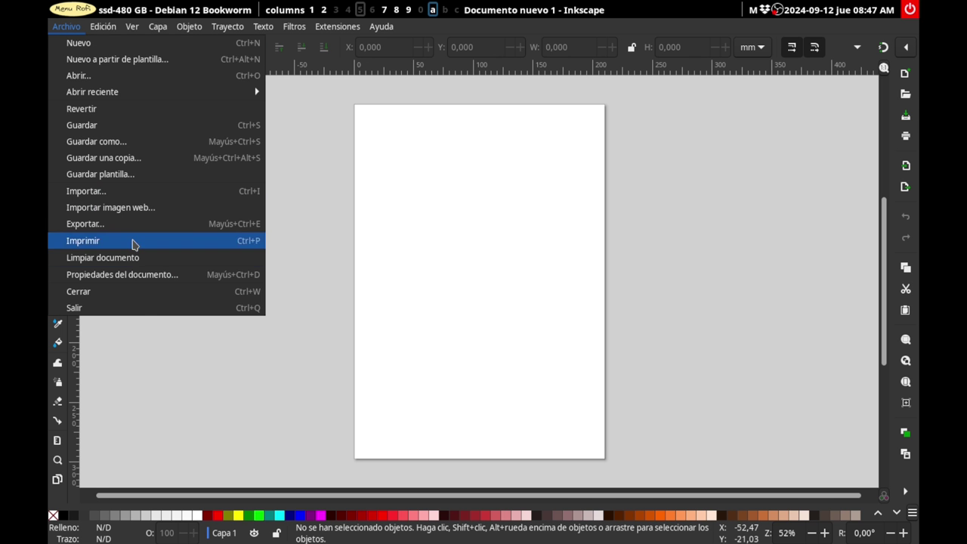
pyautogui.click(146, 310)
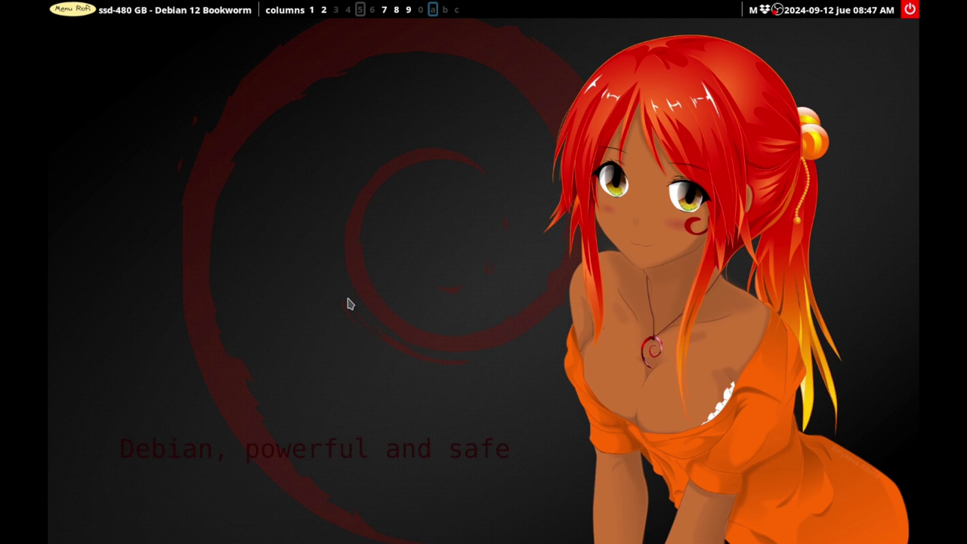
# Show the running Kdenlive project on workspace 2, followed by OBS Studio on workspace 9.
pyautogui.click(323, 10)
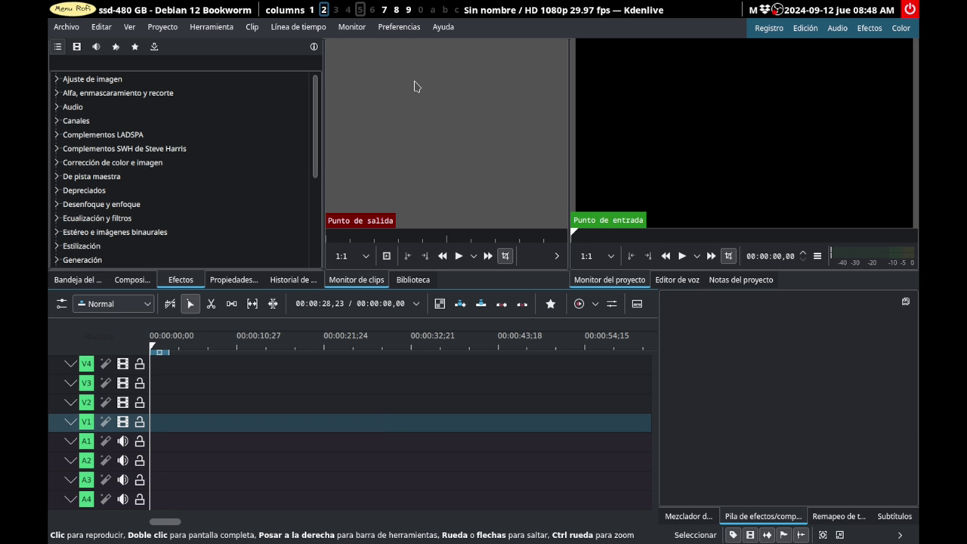
pyautogui.click(409, 10)
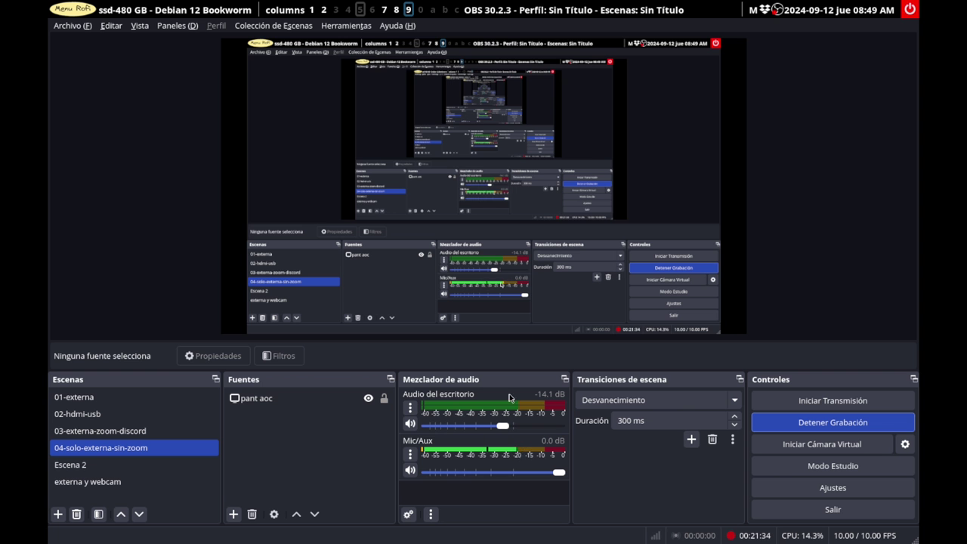
# Launch Blender on workspace 6, accept the default quick setup and dismiss the splash screen to show the default cube scene.
pyautogui.click(371, 10)
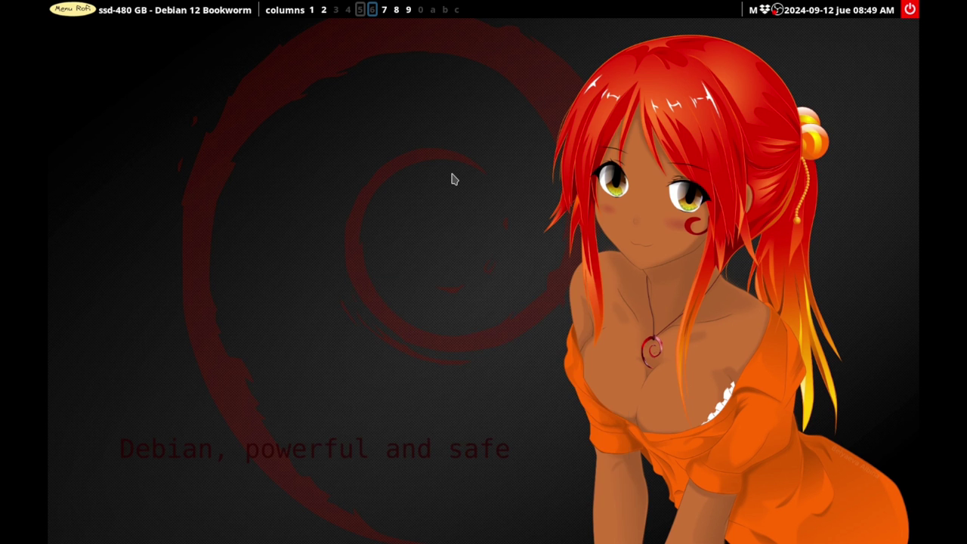
pyautogui.press('super+d')
pyautogui.write('blen')
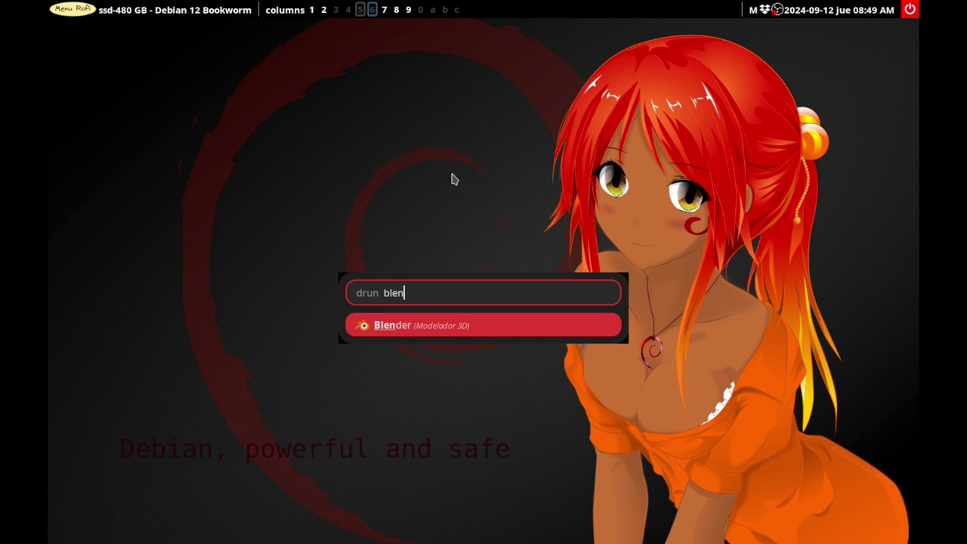
pyautogui.press('Return')
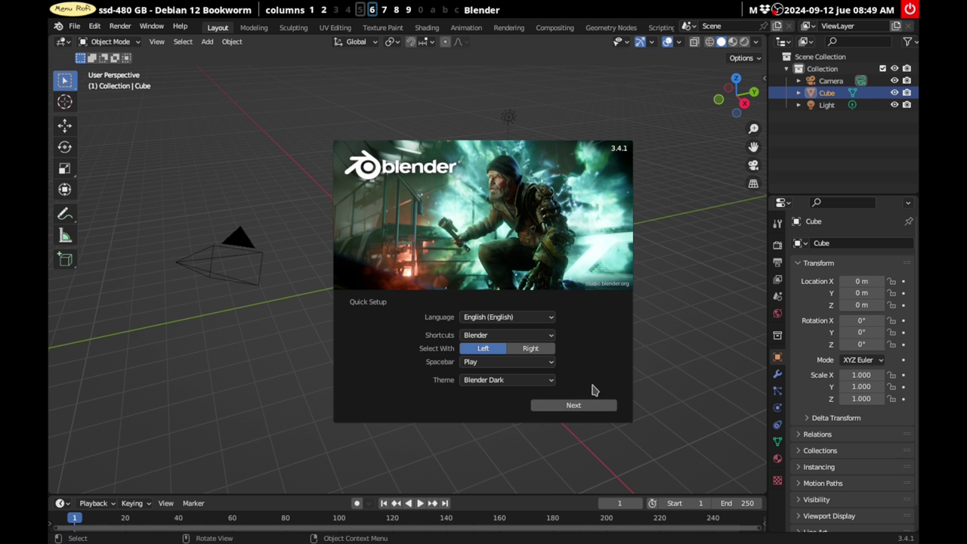
pyautogui.click(572, 406)
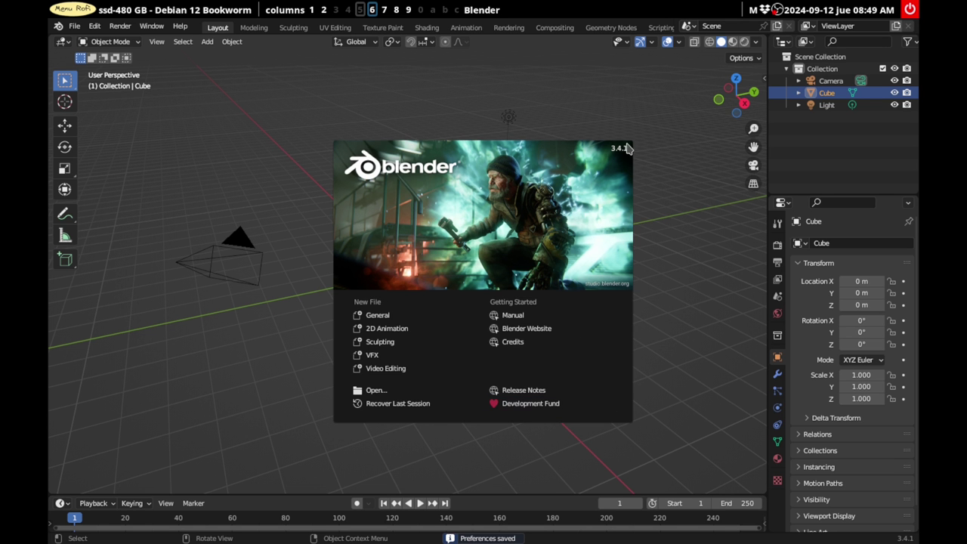
pyautogui.click(676, 311)
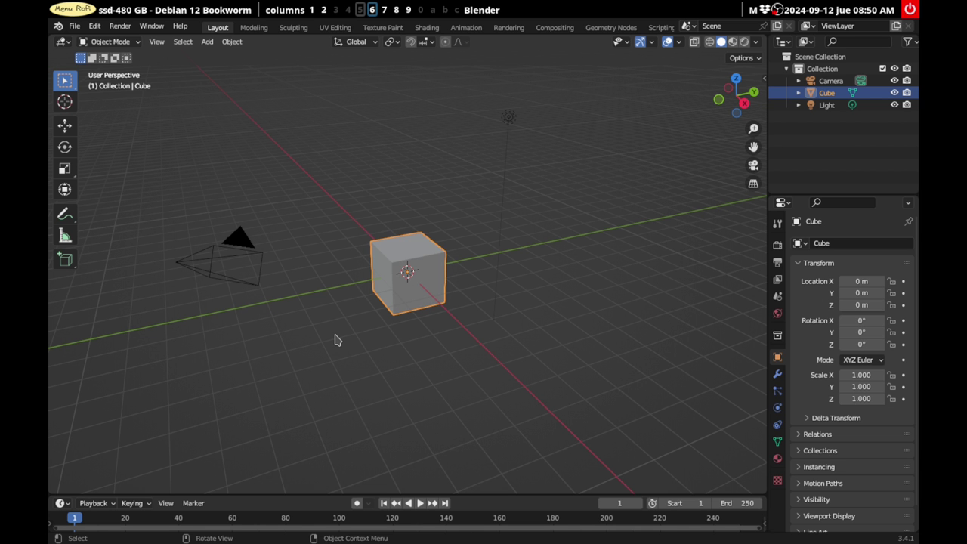
pyautogui.click(323, 10)
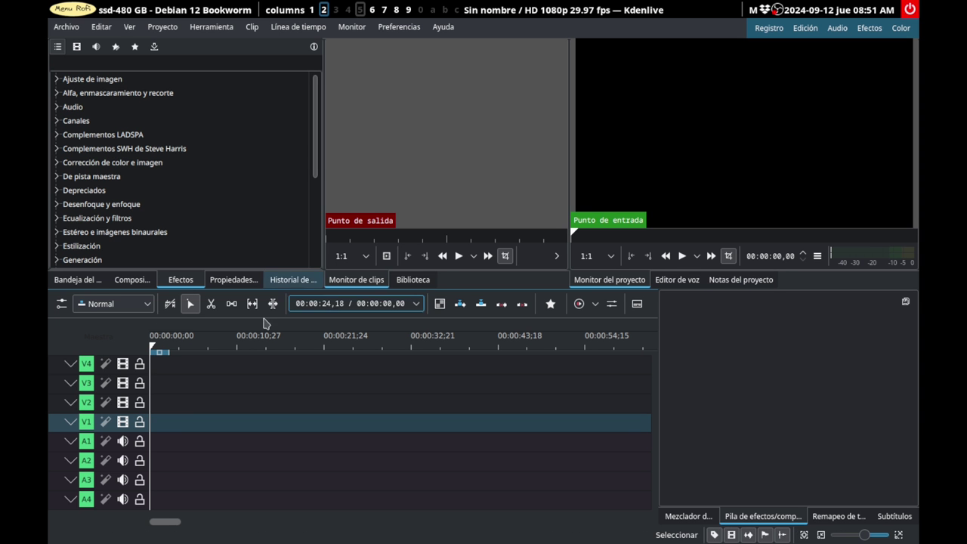
pyautogui.click(88, 282)
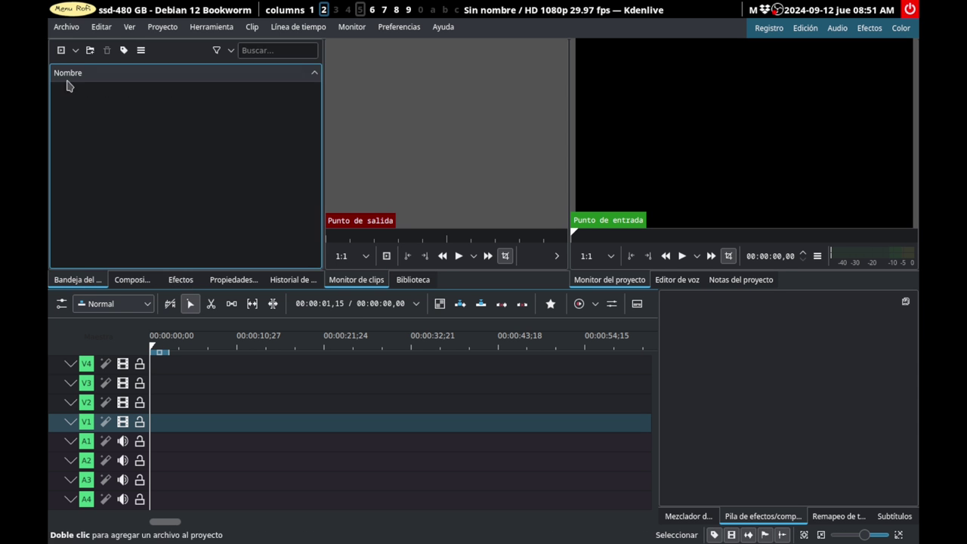
pyautogui.click(61, 50)
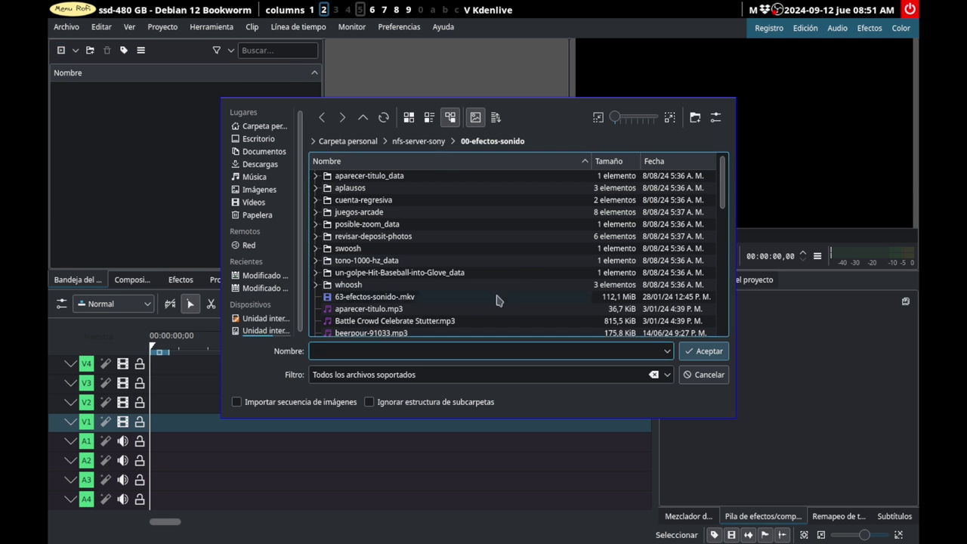
pyautogui.scroll(-3, 437, 259)
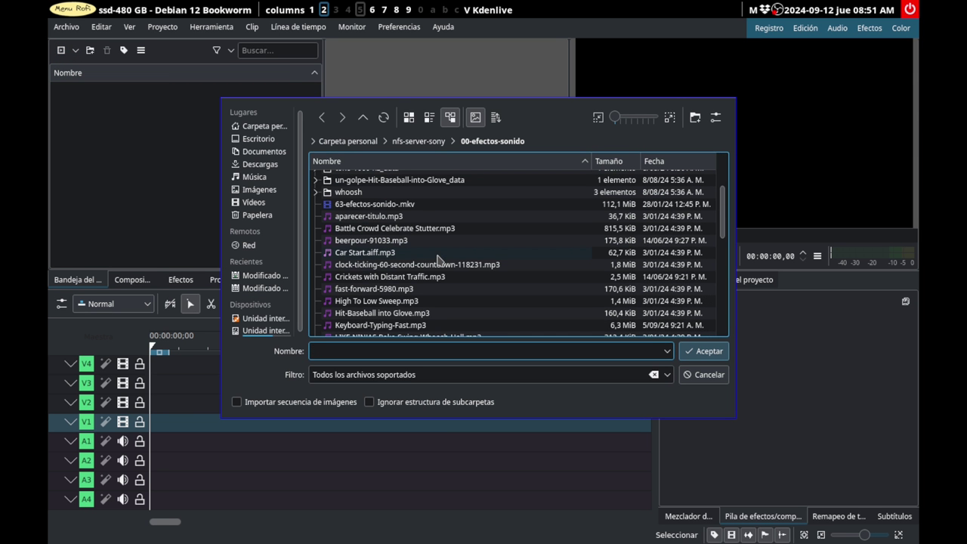
pyautogui.click(342, 142)
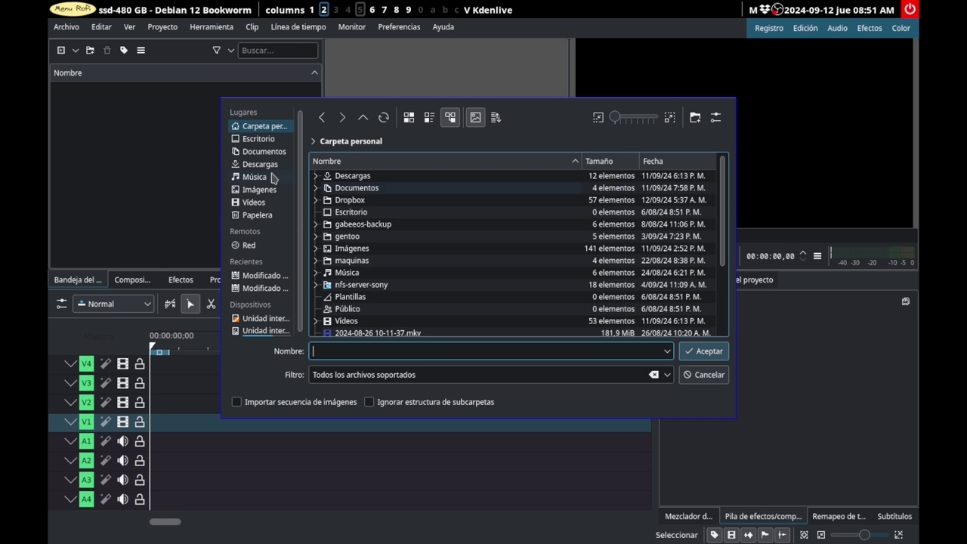
pyautogui.scroll(-3, 386, 249)
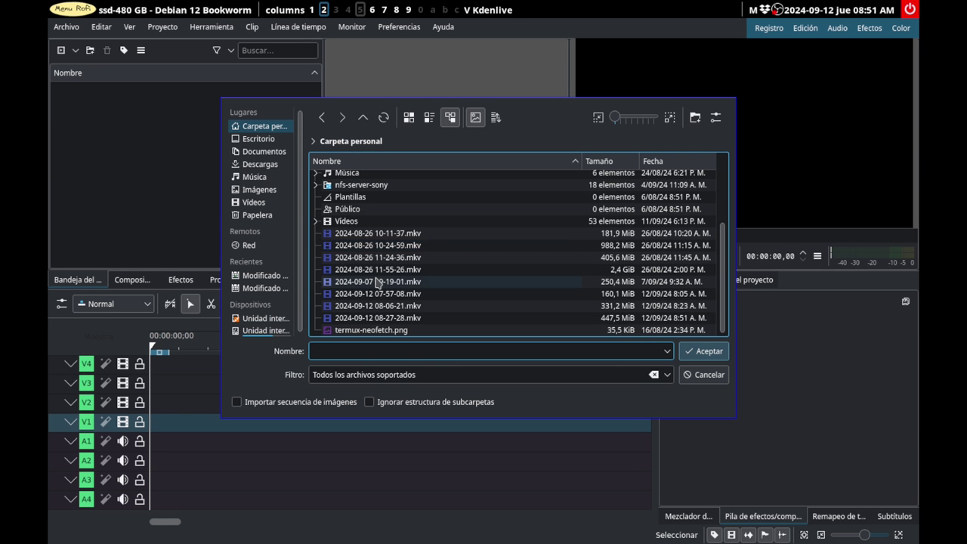
pyautogui.click(378, 269)
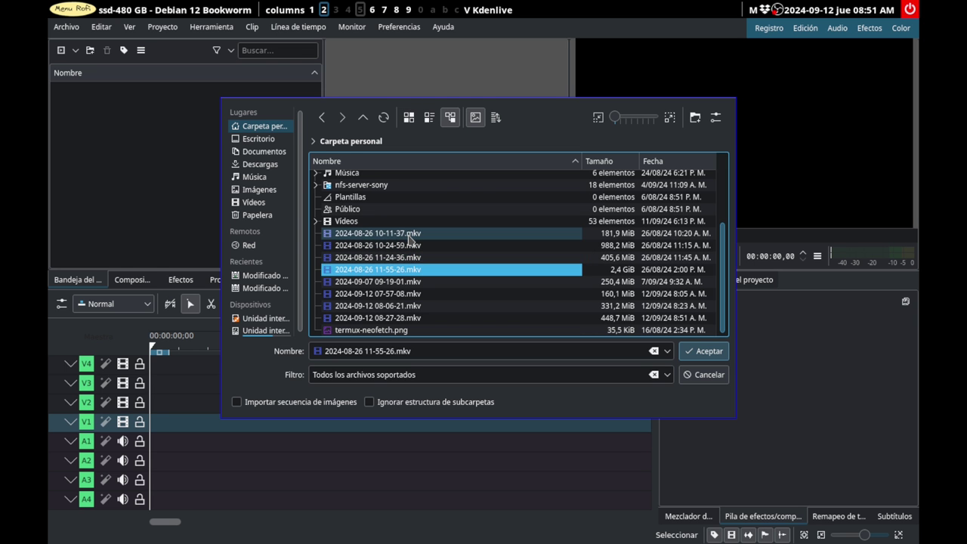
pyautogui.click(409, 236)
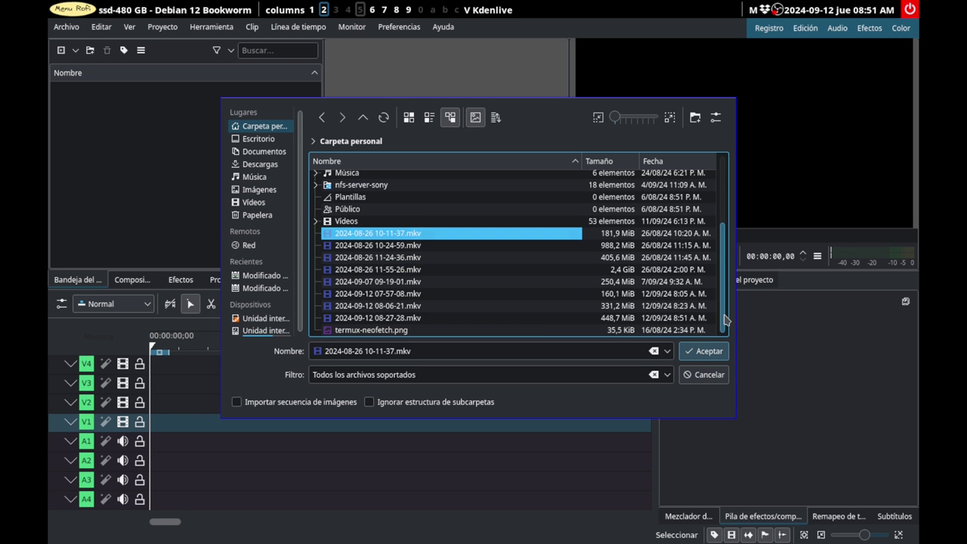
pyautogui.click(703, 350)
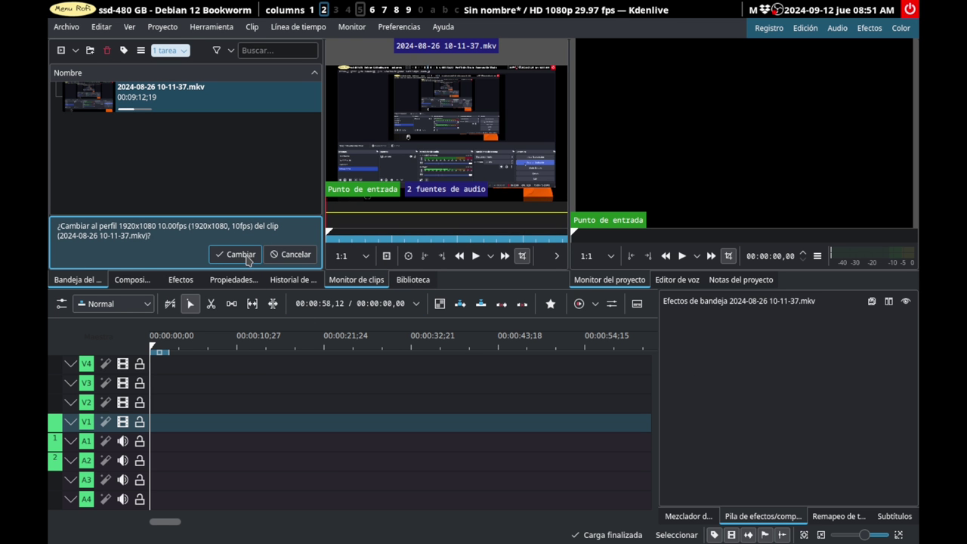
# Change the project profile to the clip's 1920x1080 10.00fps and place the clip at the start of track V1.
pyautogui.click(242, 254)
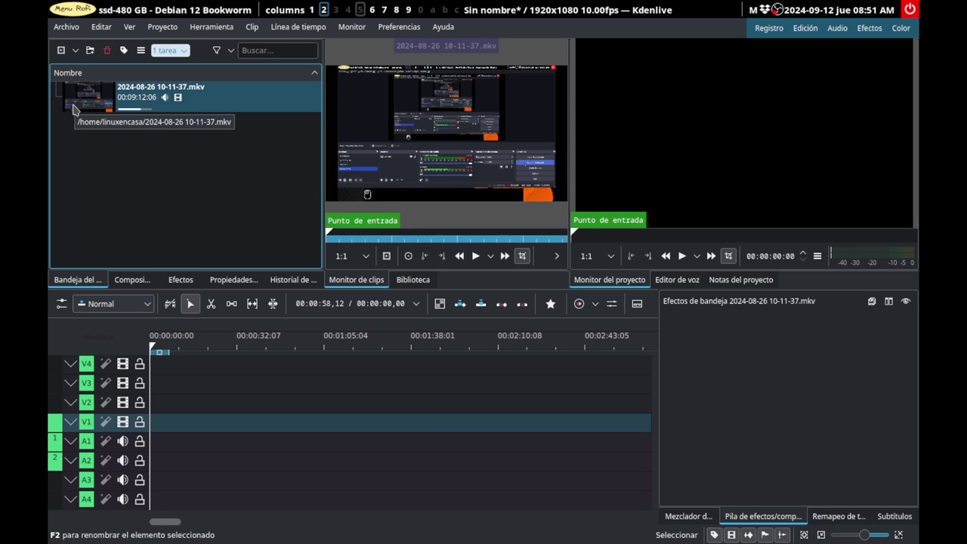
pyautogui.moveTo(73, 109); pyautogui.dragTo(171, 434)
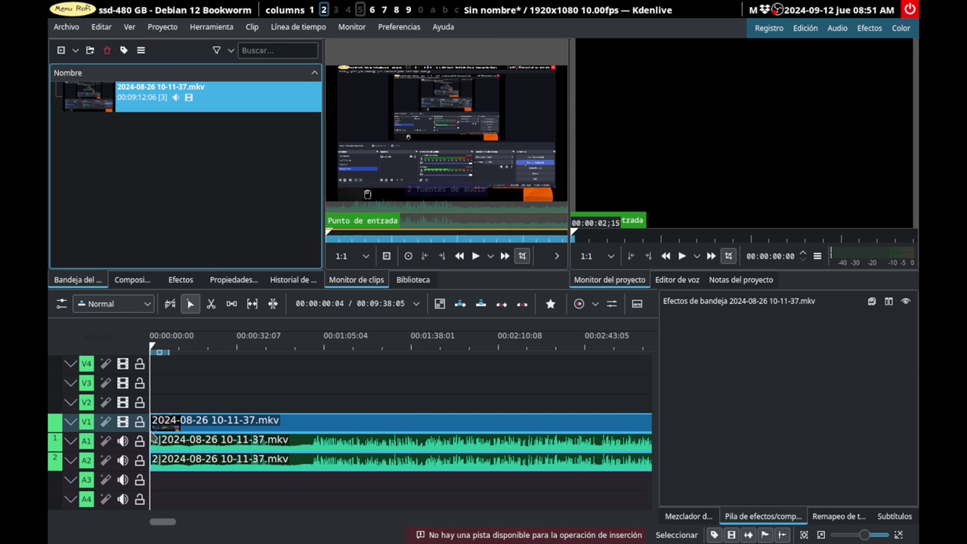
# Scrub the playhead back and forth along the timeline to preview the clip, ending at about 00:01:34.
pyautogui.click(425, 349)
pyautogui.moveTo(427, 352); pyautogui.dragTo(552, 355)
pyautogui.click(508, 355)
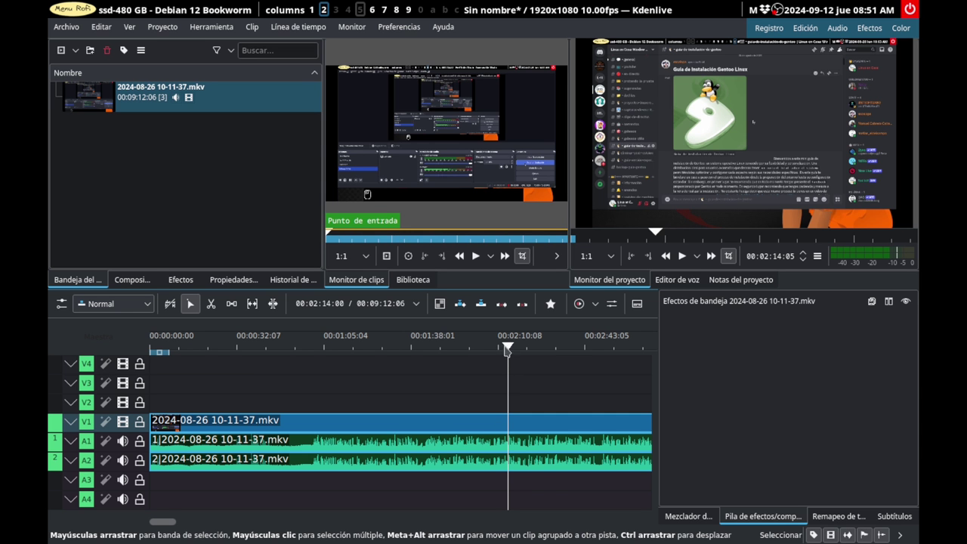
pyautogui.click(493, 349)
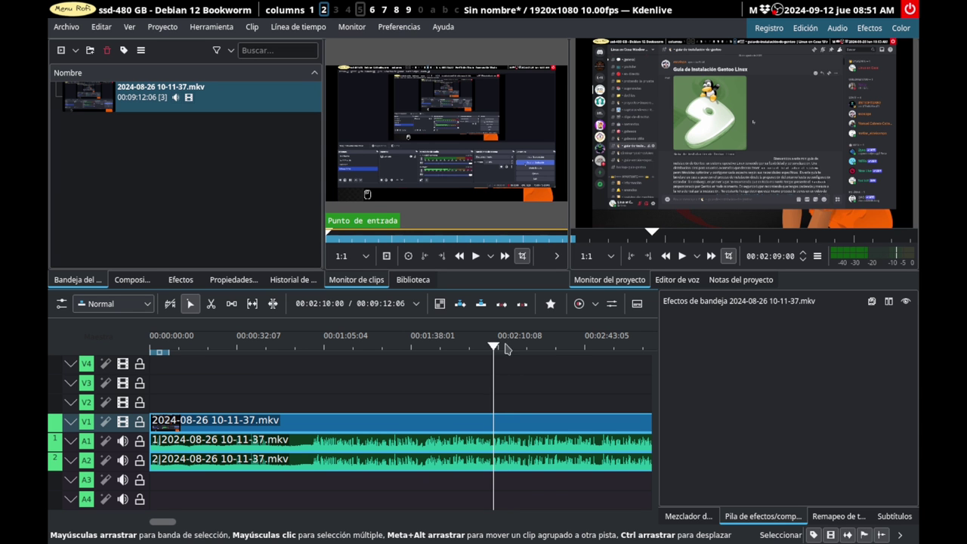
pyautogui.click(557, 349)
pyautogui.click(609, 349)
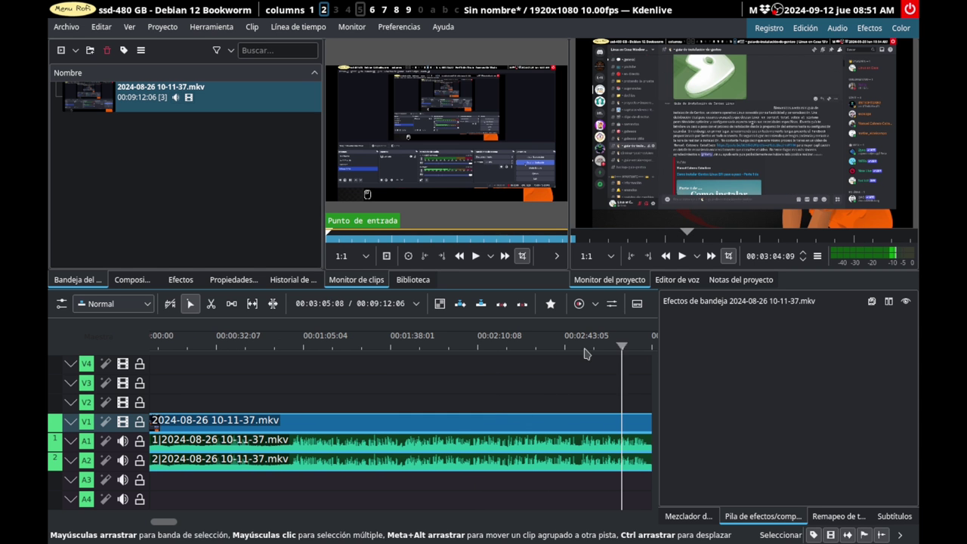
pyautogui.click(503, 349)
pyautogui.click(382, 349)
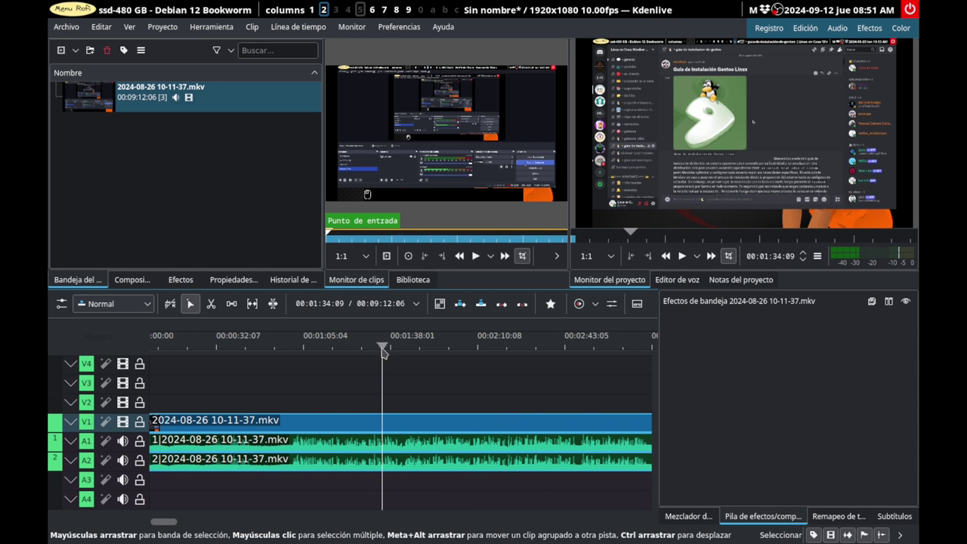
# Select the clip on the timeline and play a few seconds of it in the project monitor.
pyautogui.click(339, 423)
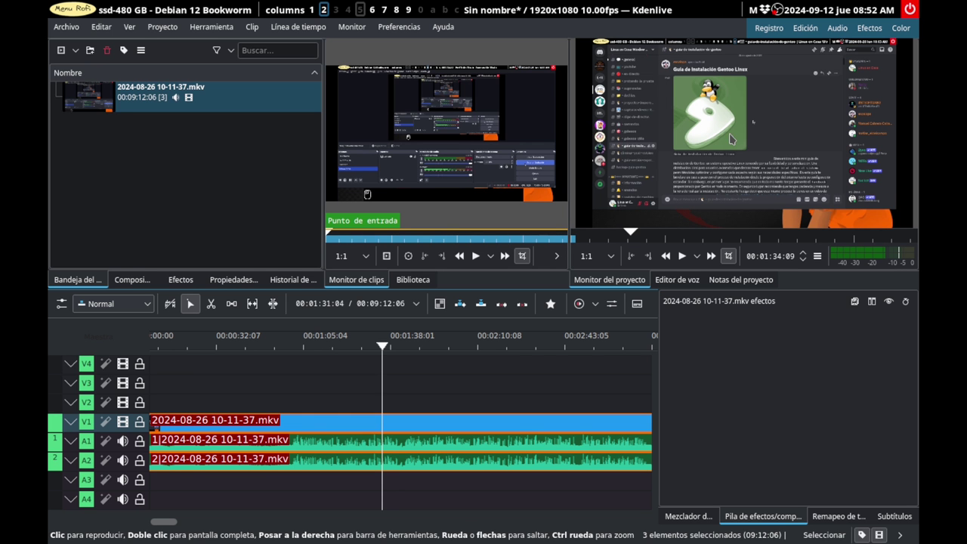
pyautogui.click(682, 257)
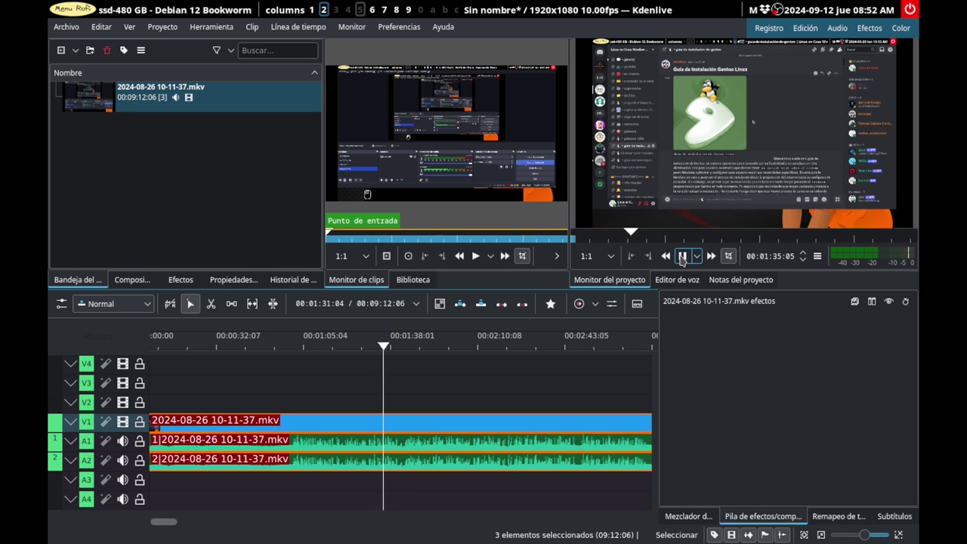
pyautogui.click(682, 257)
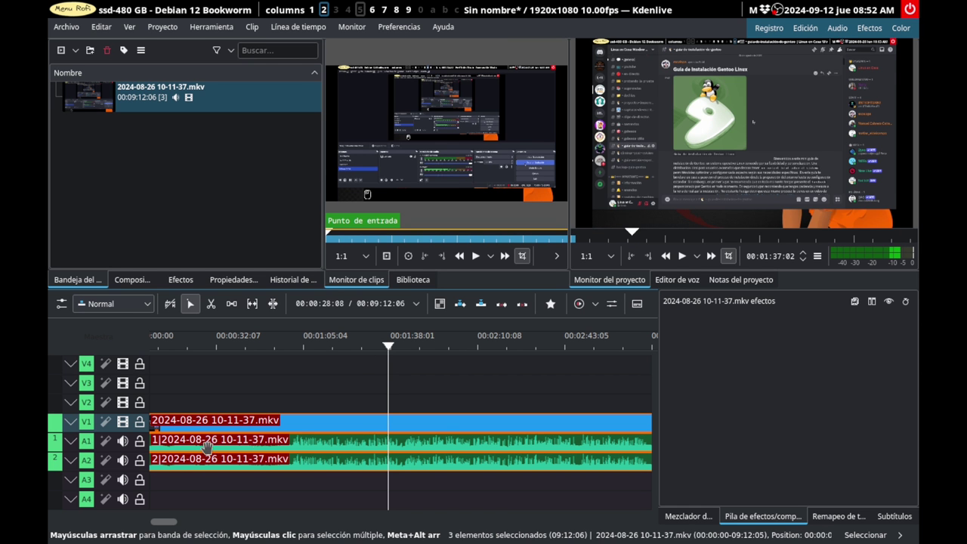
pyautogui.click(323, 446)
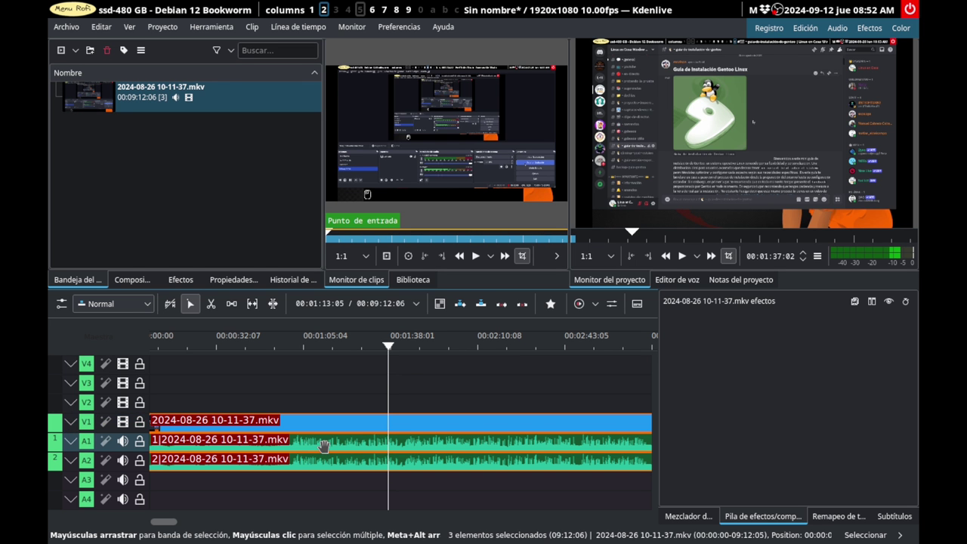
# Look over the audio mixer, time remapping, effect stack and speech editor, ending on the project monitor.
pyautogui.click(691, 517)
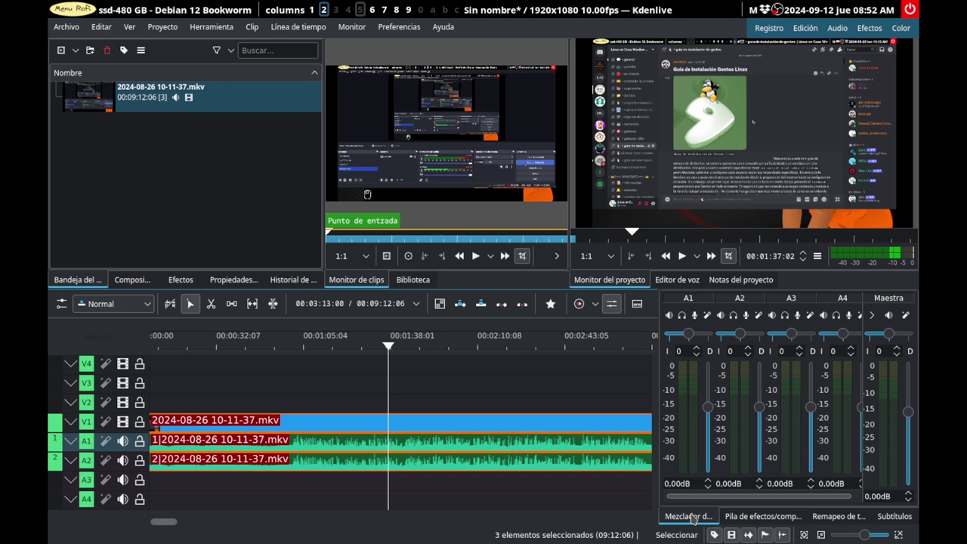
pyautogui.click(759, 516)
pyautogui.click(840, 517)
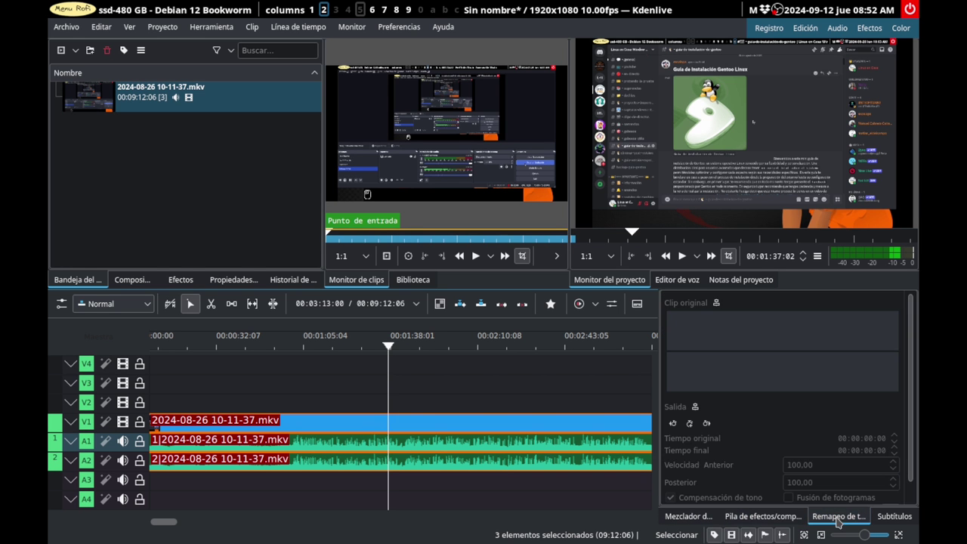
pyautogui.click(770, 520)
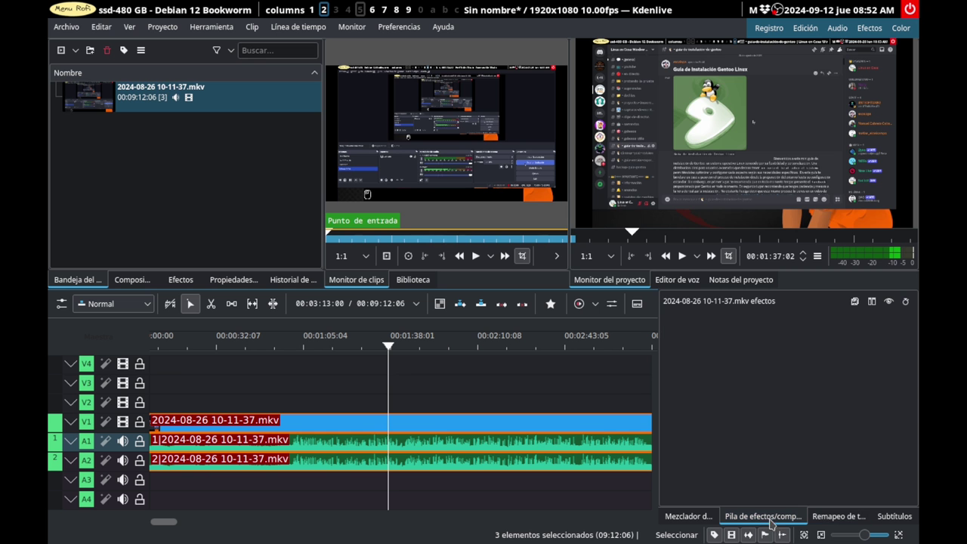
pyautogui.click(677, 281)
pyautogui.click(611, 286)
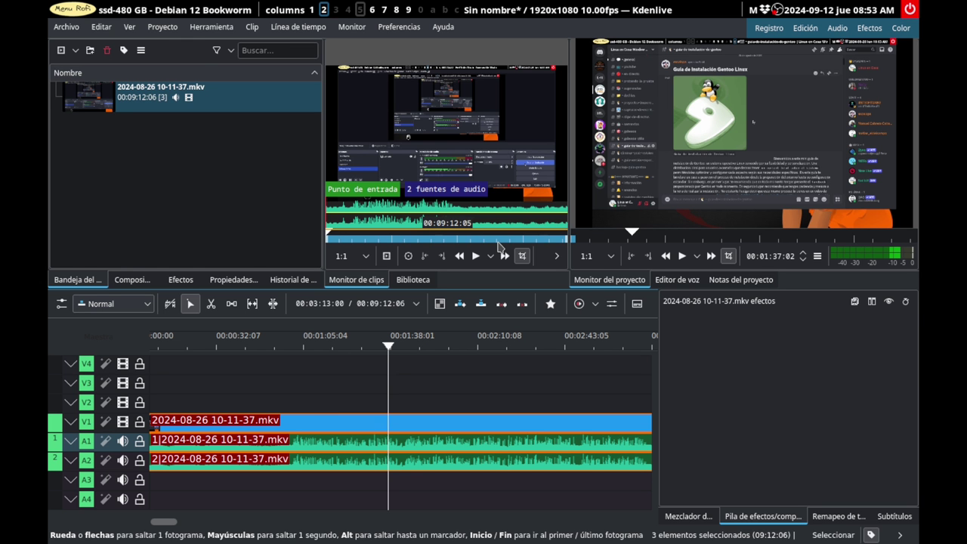
# Select the clip in the project bin and briefly play the timeline on from the current playhead position.
pyautogui.click(226, 89)
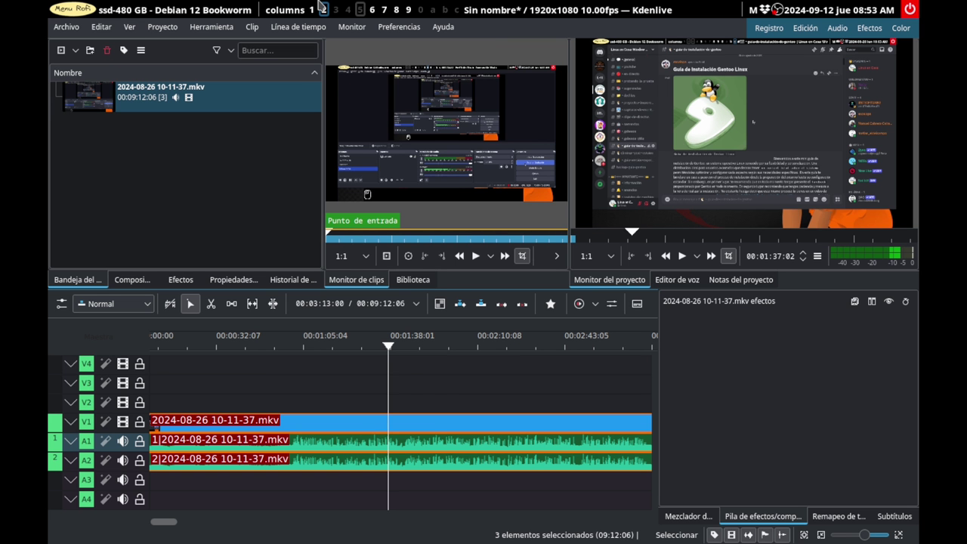
pyautogui.moveTo(377, 238)
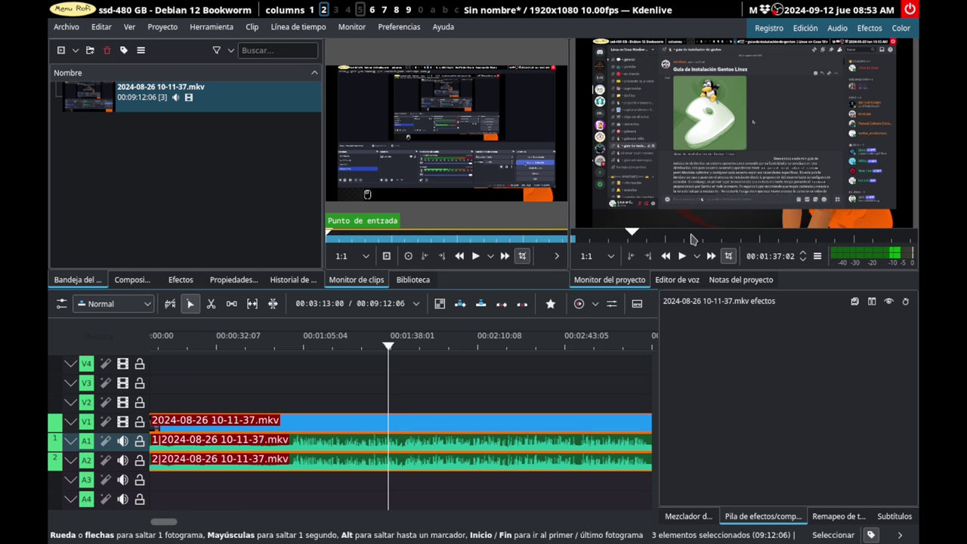
pyautogui.click(682, 256)
pyautogui.click(682, 256)
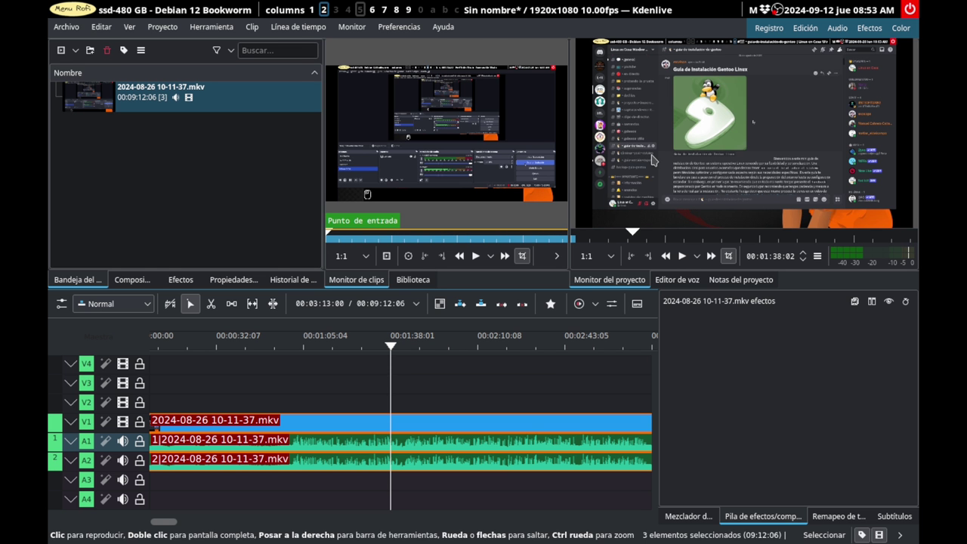
# Try to generate a PAL colour bars clip for the project, cancelling at the file save.
pyautogui.click(161, 30)
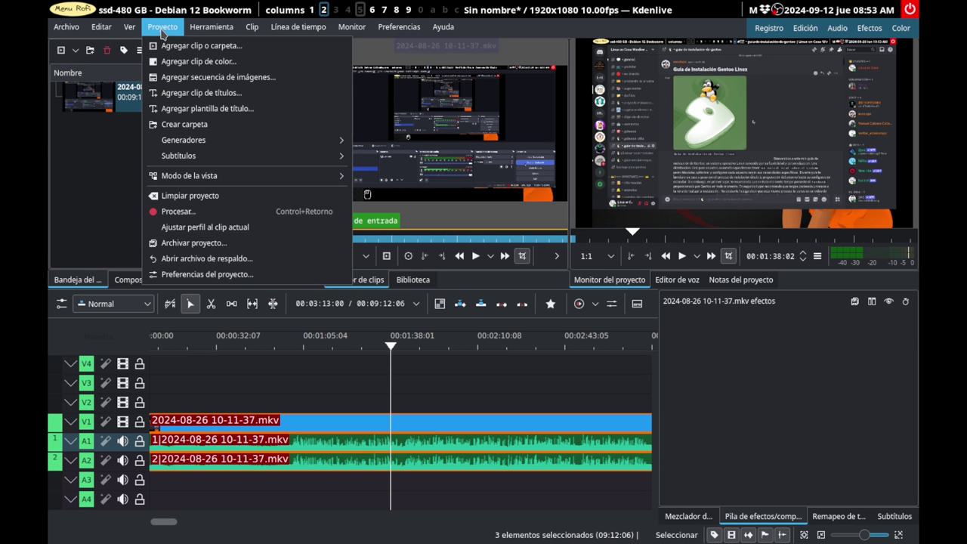
pyautogui.moveTo(203, 31)
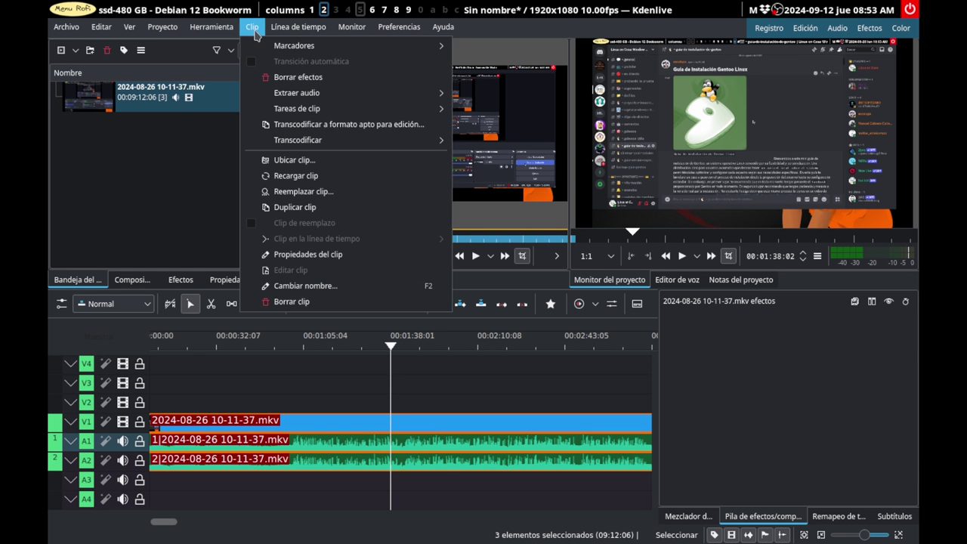
pyautogui.moveTo(158, 28)
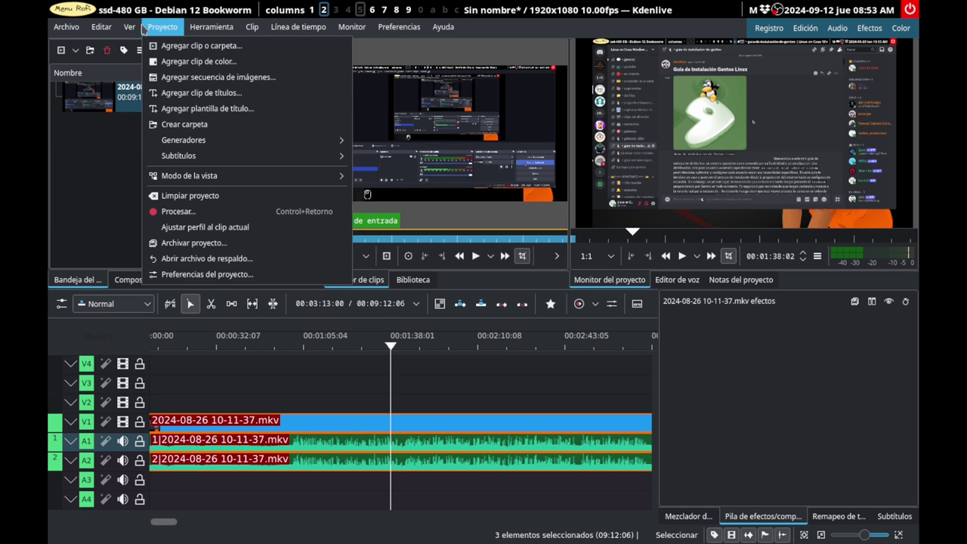
pyautogui.moveTo(128, 28)
pyautogui.moveTo(225, 142)
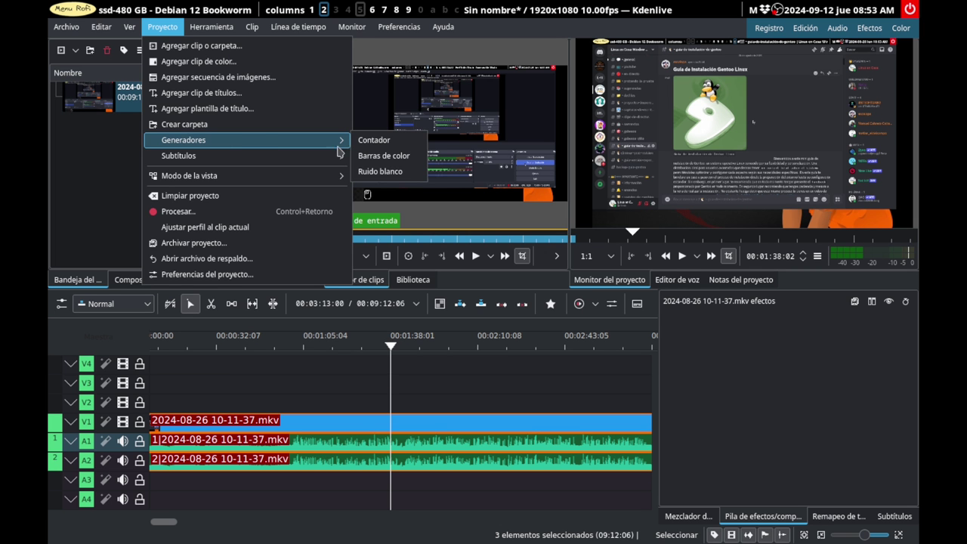
pyautogui.click(362, 156)
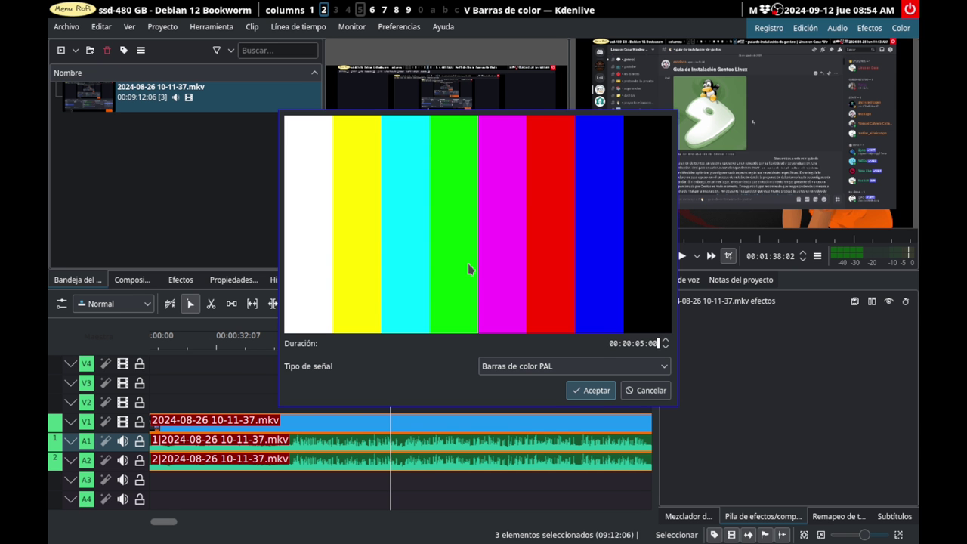
pyautogui.click(612, 368)
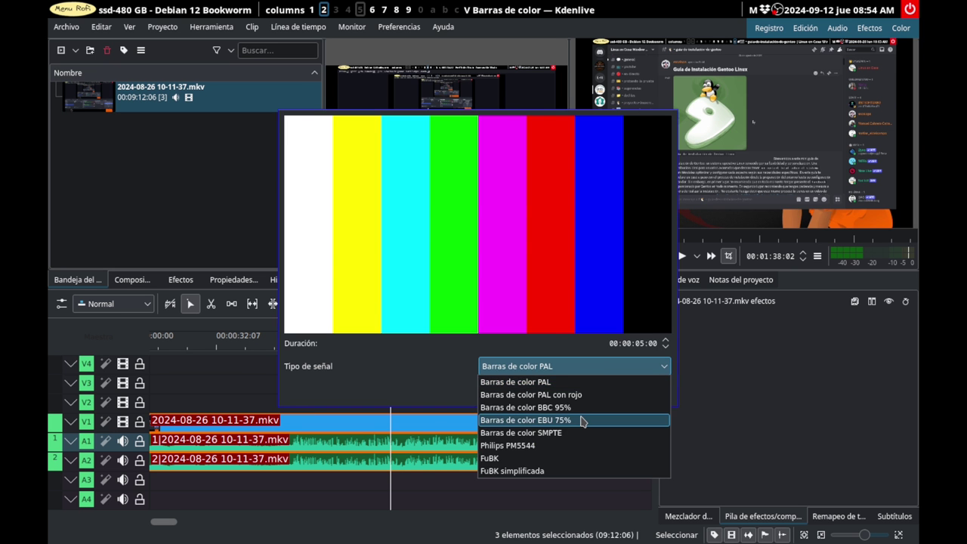
pyautogui.click(524, 381)
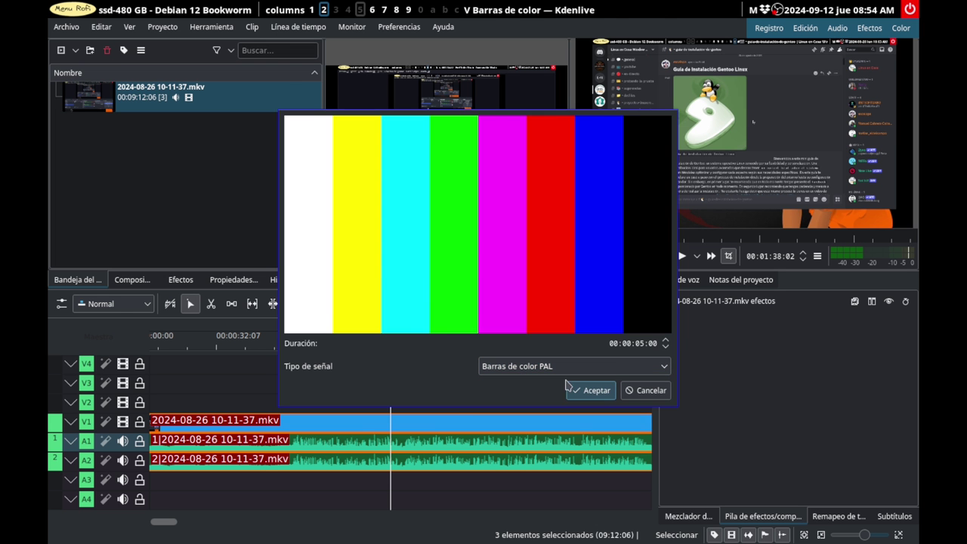
pyautogui.click(592, 389)
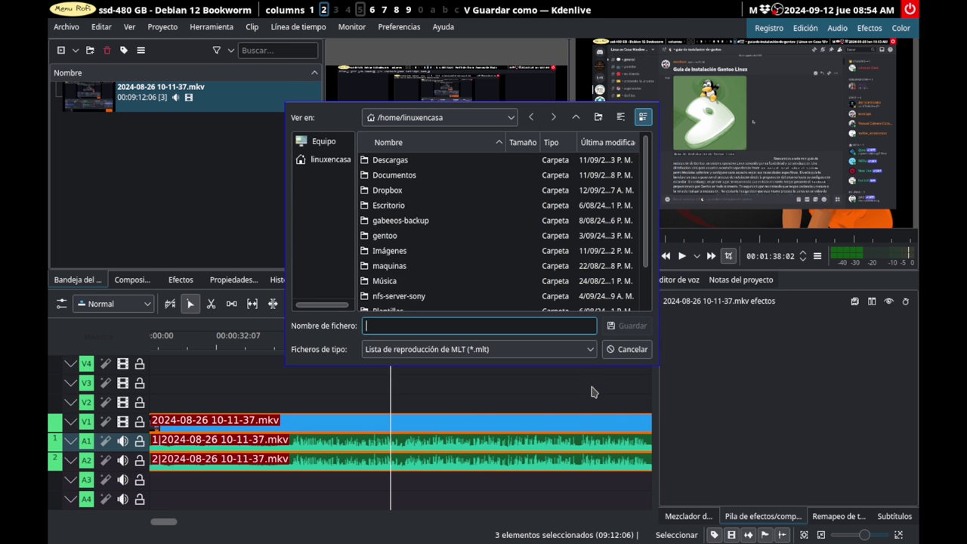
pyautogui.click(626, 352)
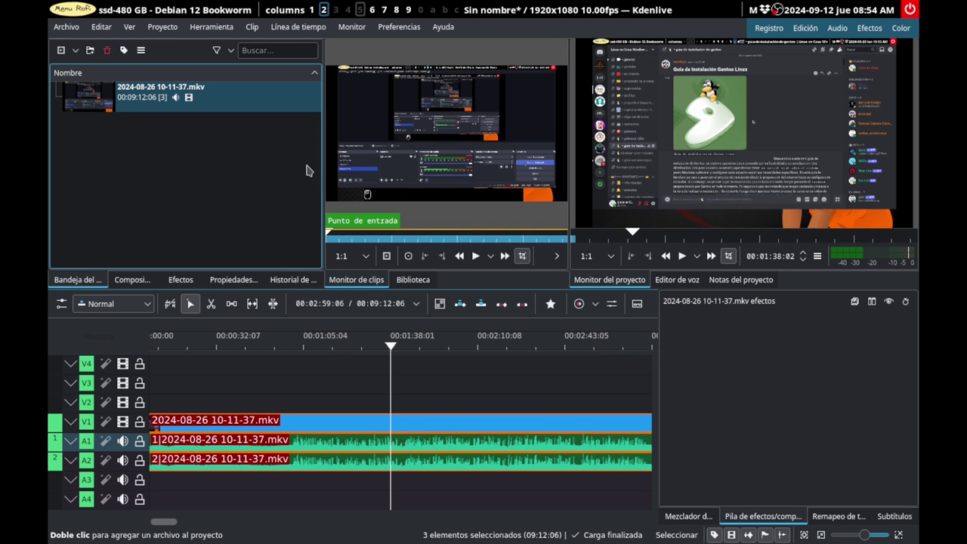
# Look through the commands available for clips, timeline, project, tools and view.
pyautogui.click(258, 30)
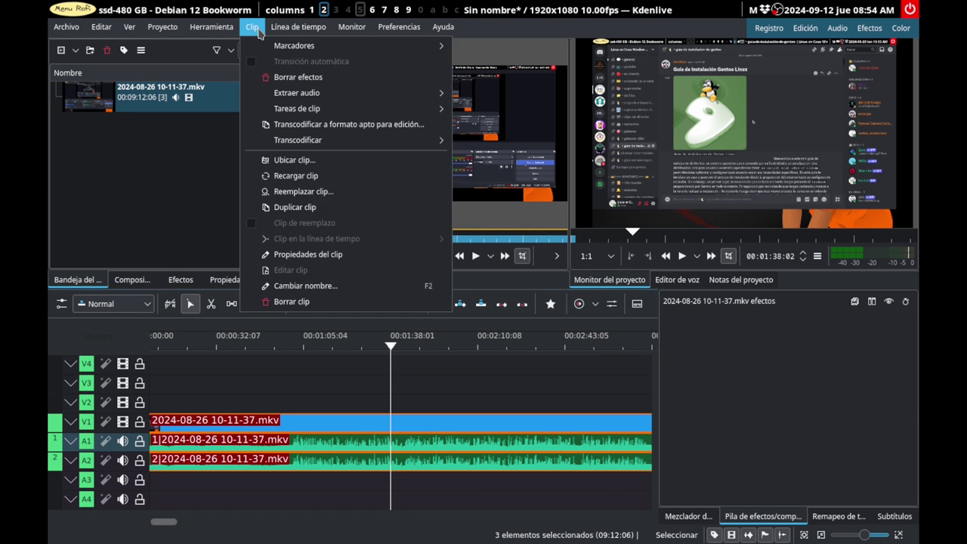
pyautogui.moveTo(291, 34)
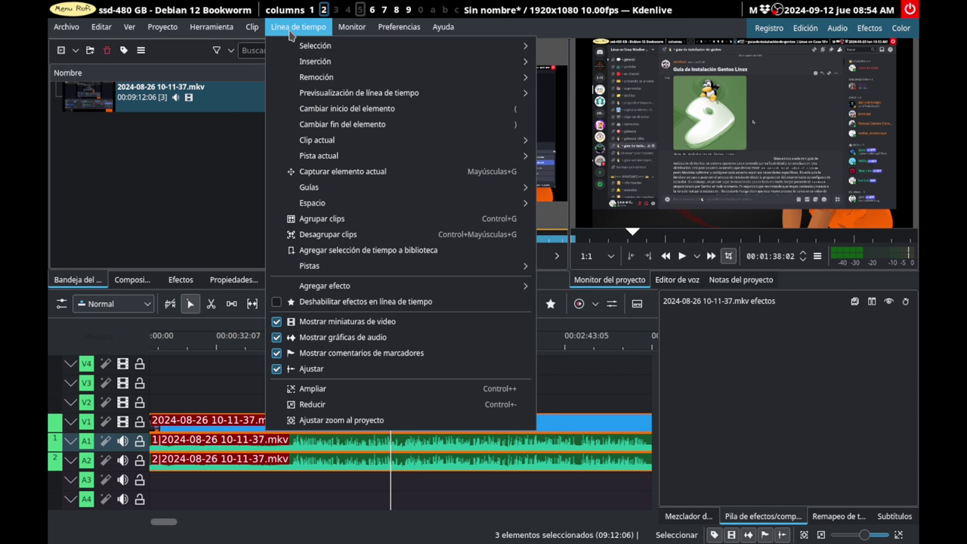
pyautogui.moveTo(355, 38)
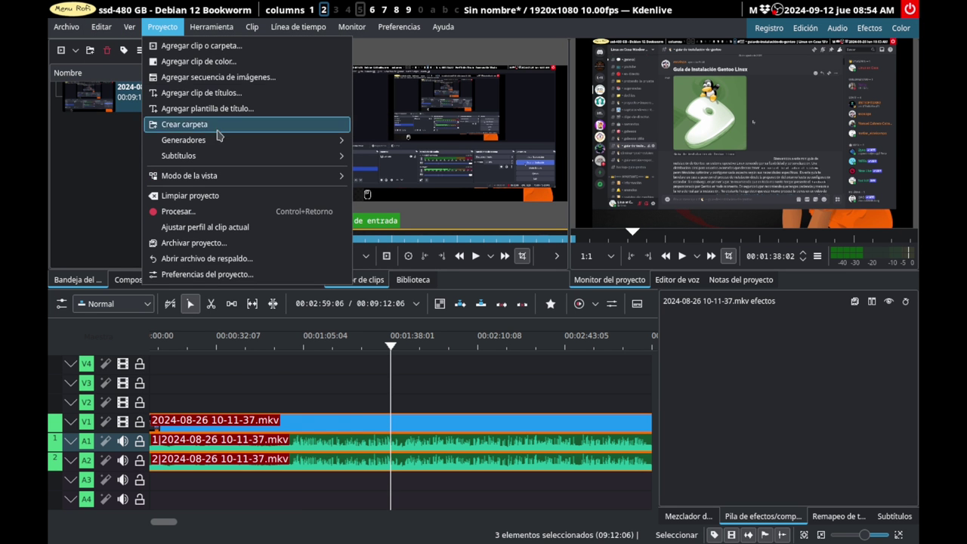
pyautogui.moveTo(244, 178)
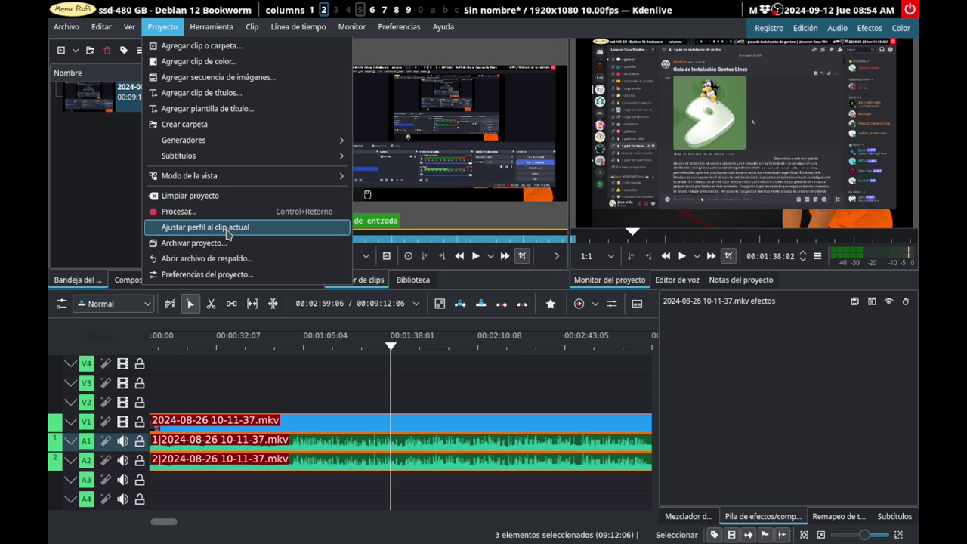
pyautogui.moveTo(211, 31)
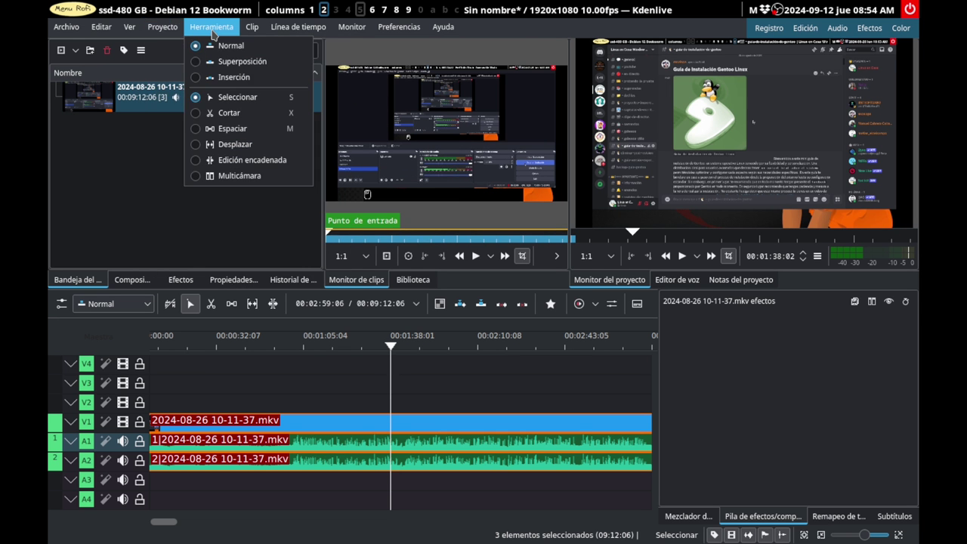
pyautogui.moveTo(251, 30)
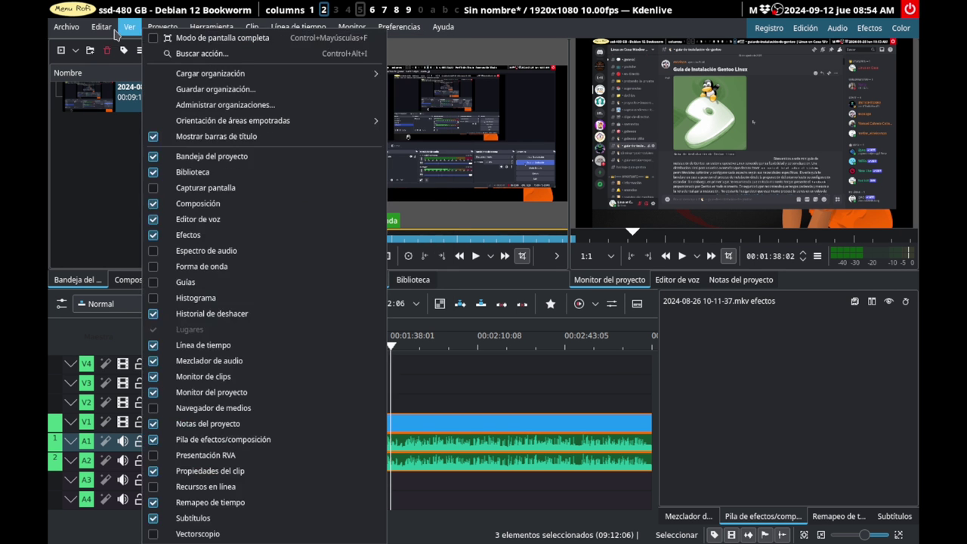
pyautogui.moveTo(109, 32)
pyautogui.moveTo(60, 32)
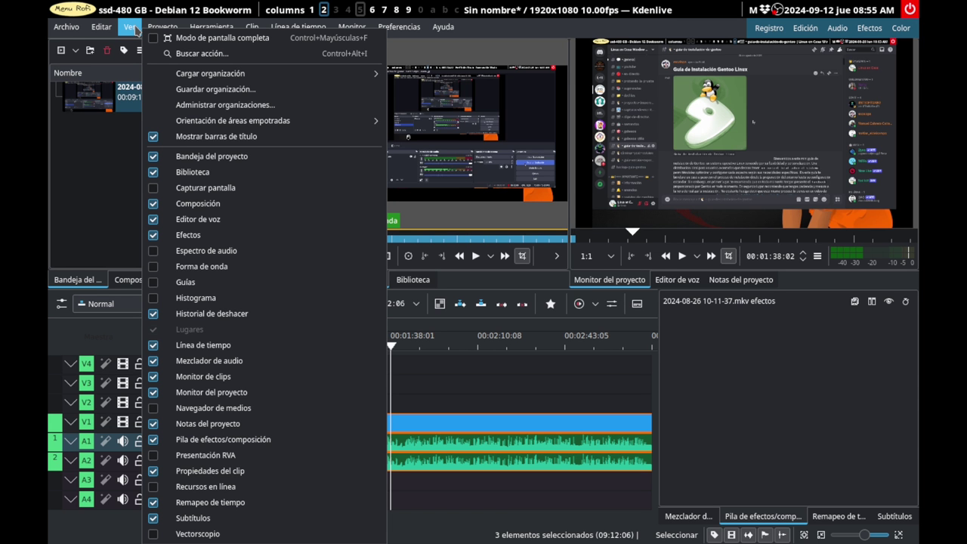
# Show the vectorscope and play a few seconds of the timeline from about 00:01:32.
pyautogui.click(154, 534)
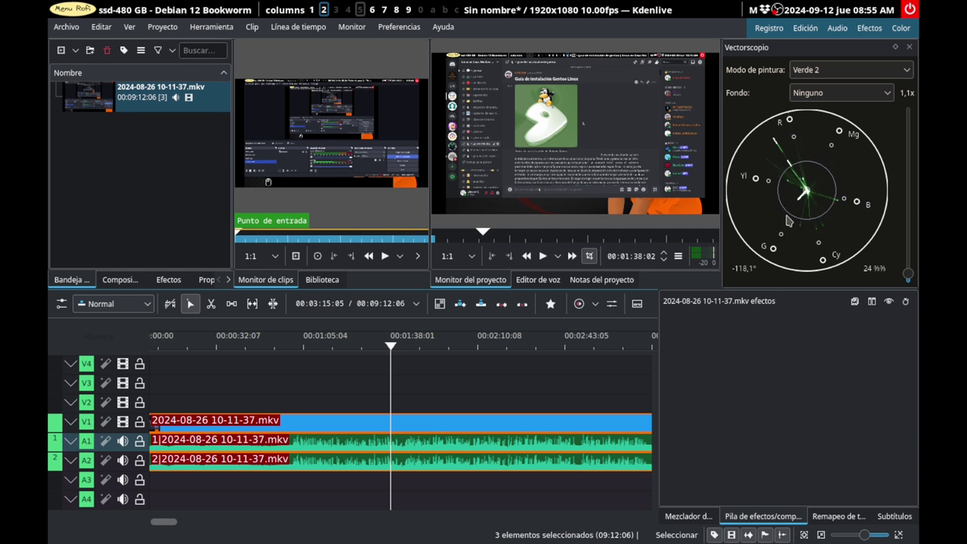
pyautogui.click(375, 342)
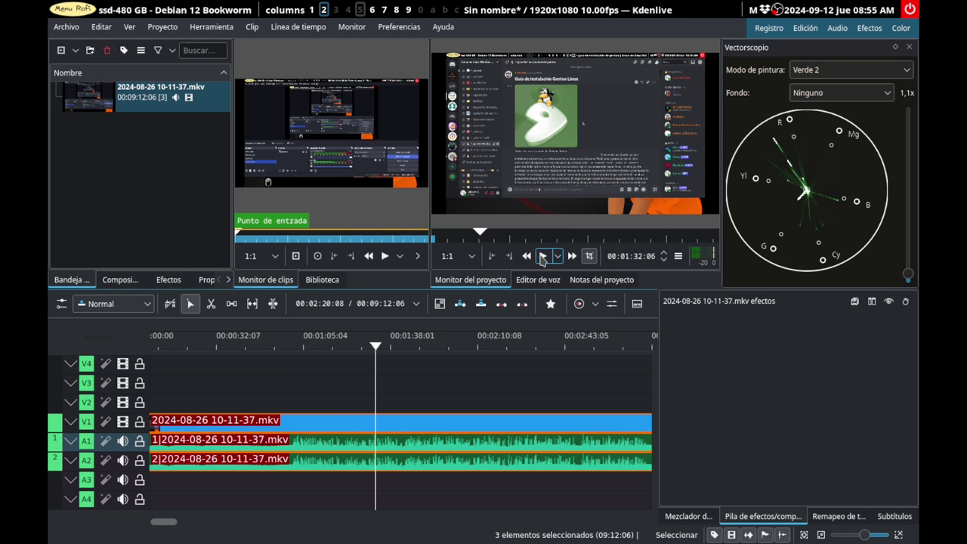
pyautogui.click(542, 257)
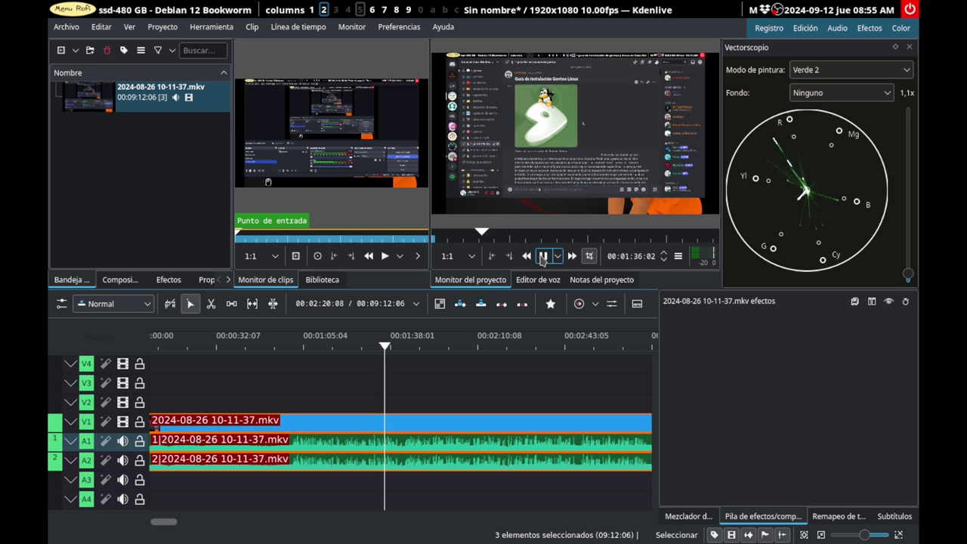
pyautogui.click(542, 257)
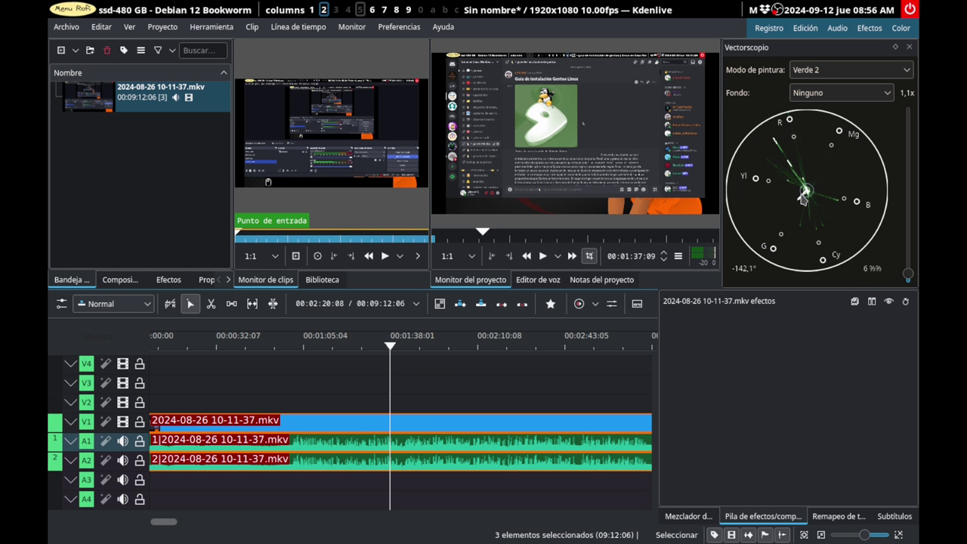
# Raise the vectorscope gain to about 2.7x, examine the colour plot and close the vectorscope.
pyautogui.click(909, 239)
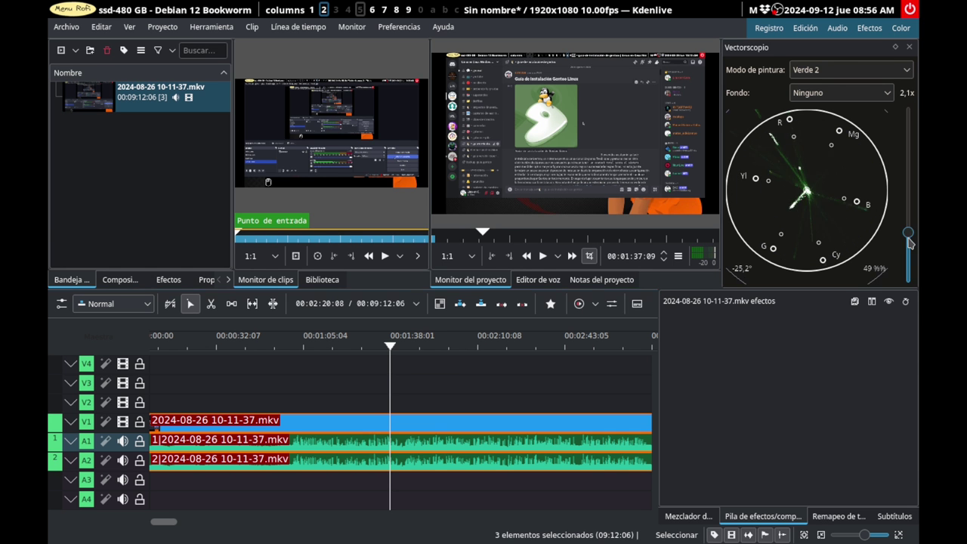
pyautogui.moveTo(910, 239); pyautogui.dragTo(911, 212)
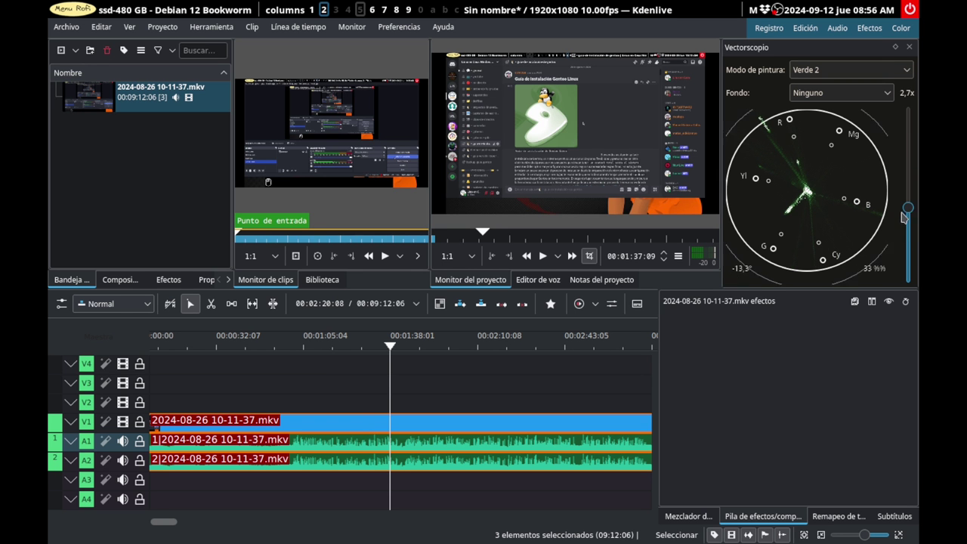
pyautogui.click(910, 48)
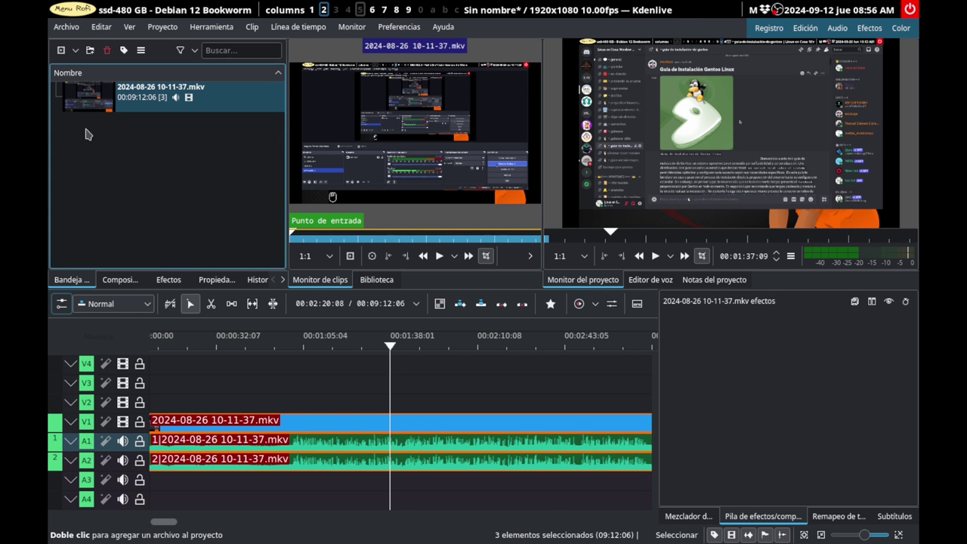
# Create a title clip reading "hola mundo" and, after a blank line, "suscribete".
pyautogui.click(77, 50)
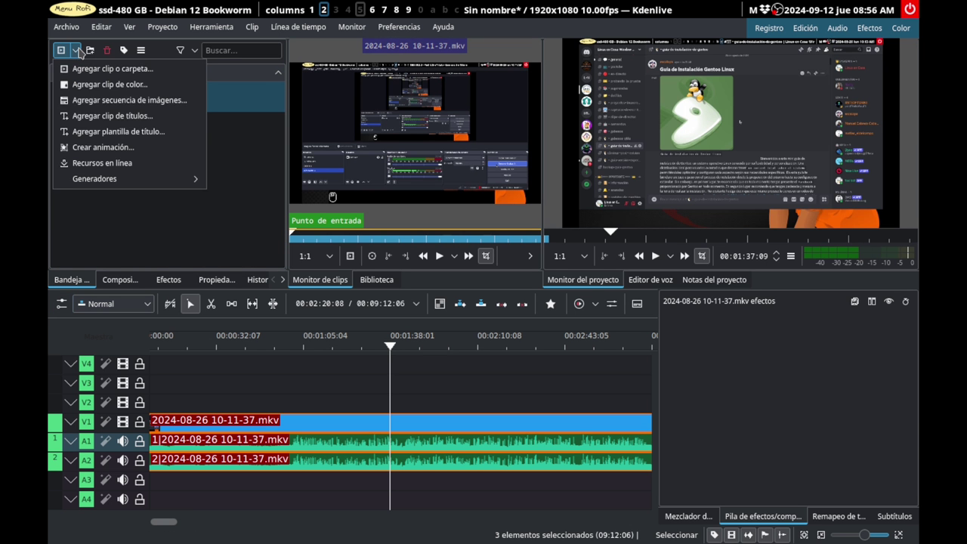
pyautogui.click(88, 117)
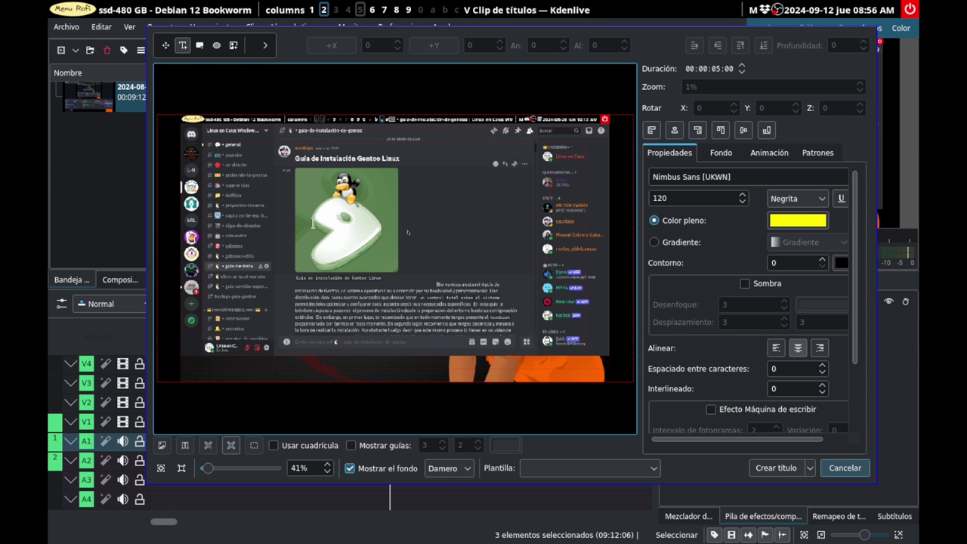
pyautogui.write('hola')
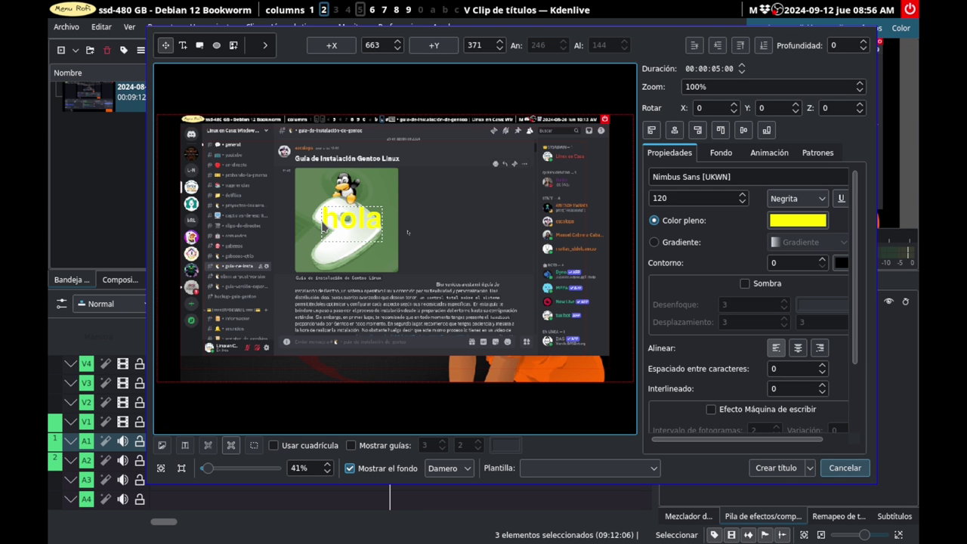
pyautogui.write(' mundo')
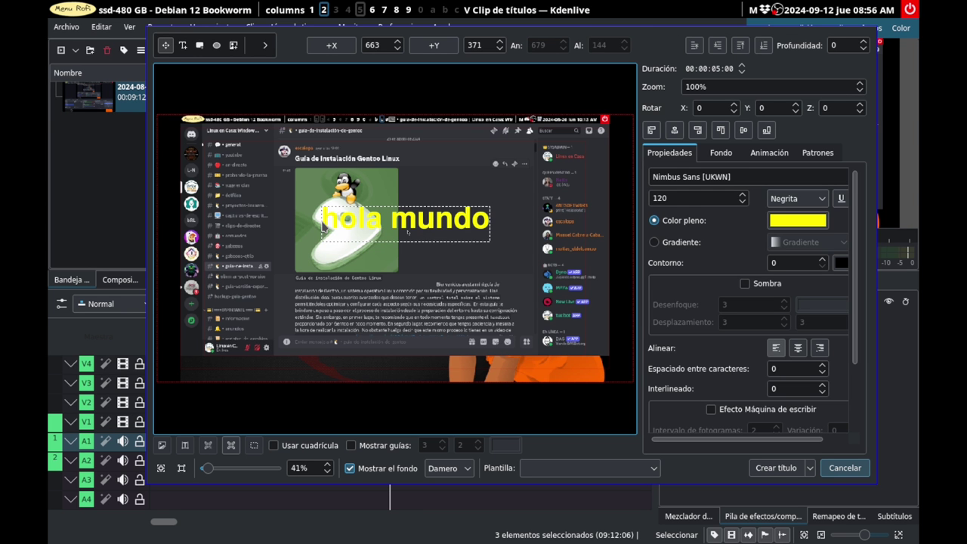
pyautogui.press('Return')
pyautogui.press('Return')
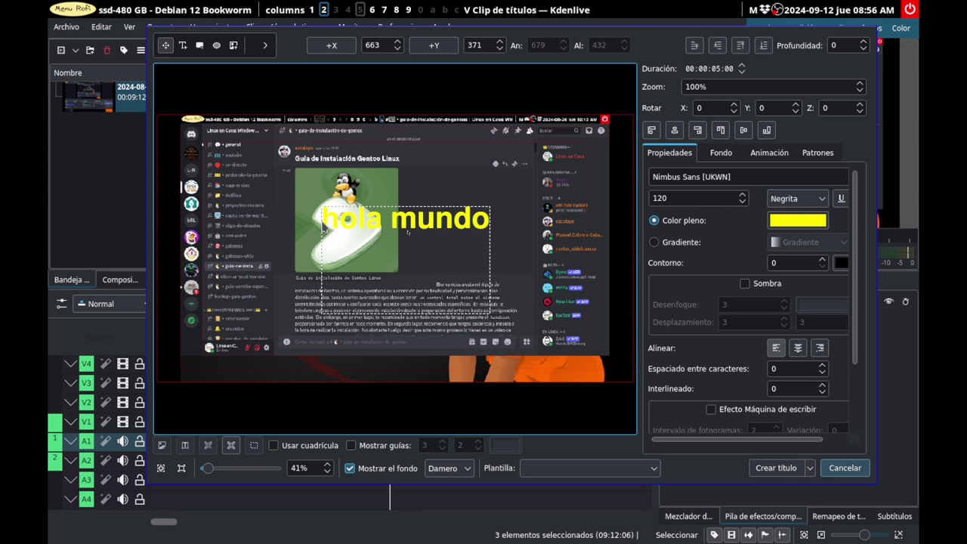
pyautogui.write('susb')
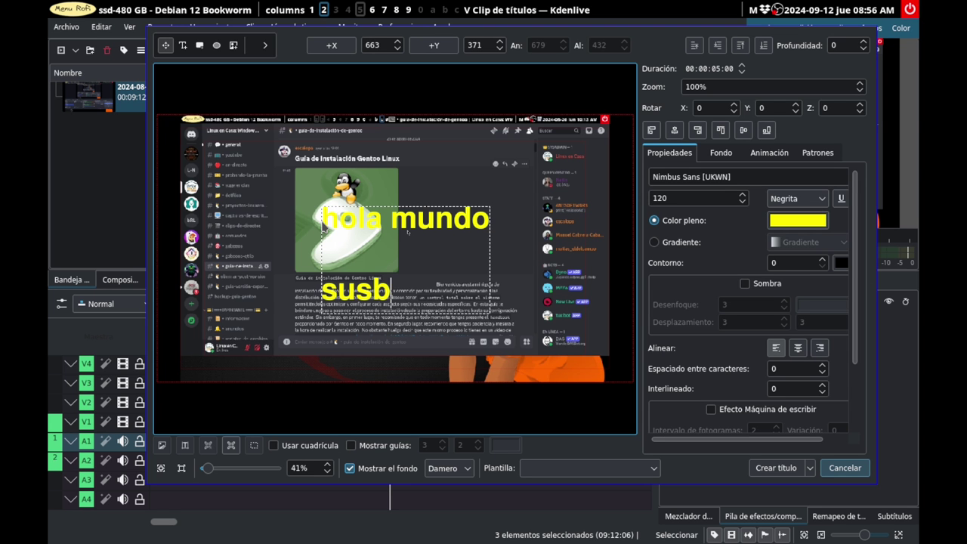
pyautogui.press('BackSpace')
pyautogui.write('cribete')
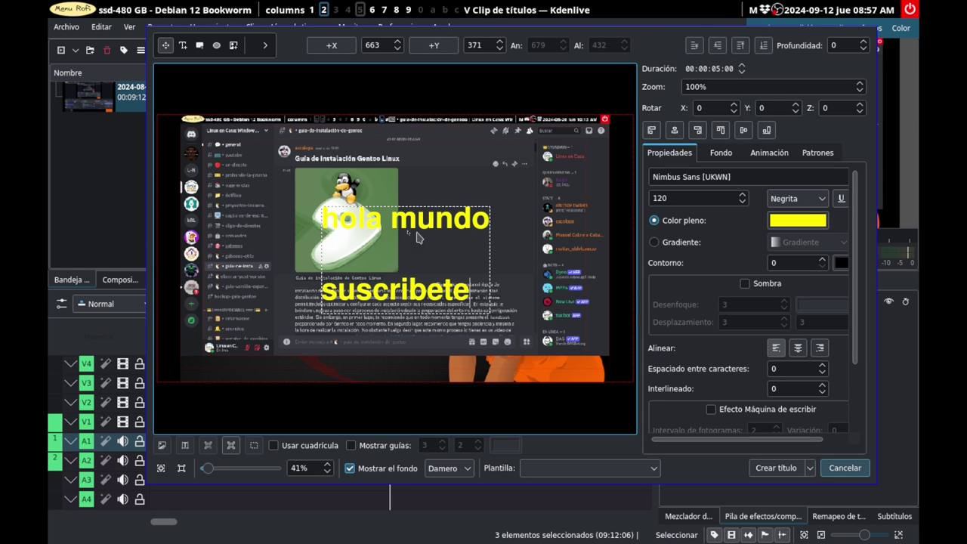
pyautogui.moveTo(471, 292); pyautogui.dragTo(316, 224)
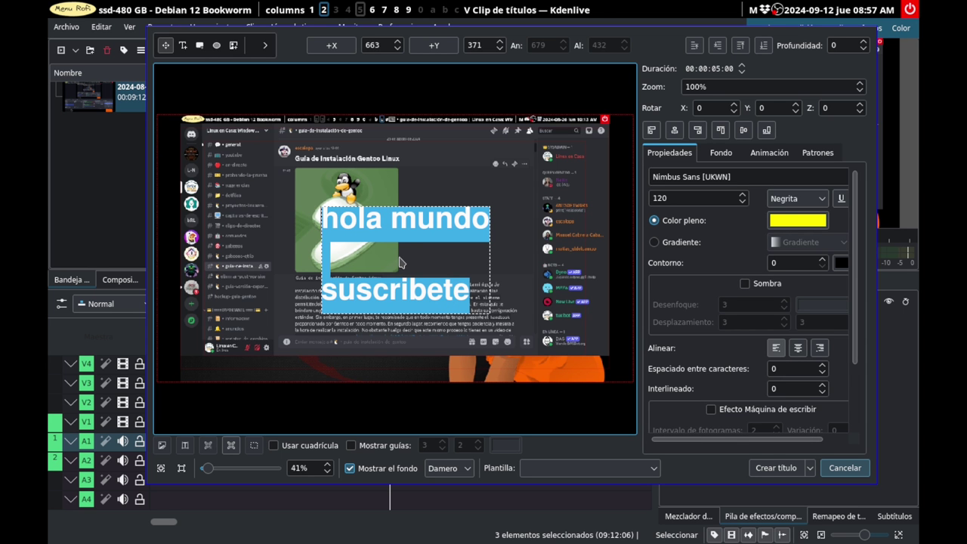
pyautogui.click(766, 469)
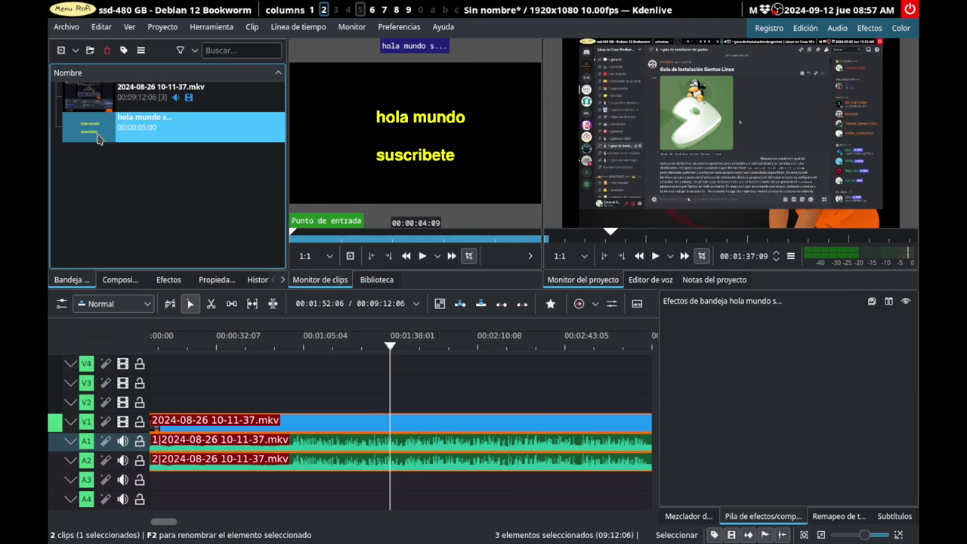
# Place the "hola mundo" title clip on track V2 at the playhead and preview the frame at about 00:01:40.
pyautogui.moveTo(151, 125); pyautogui.dragTo(395, 403)
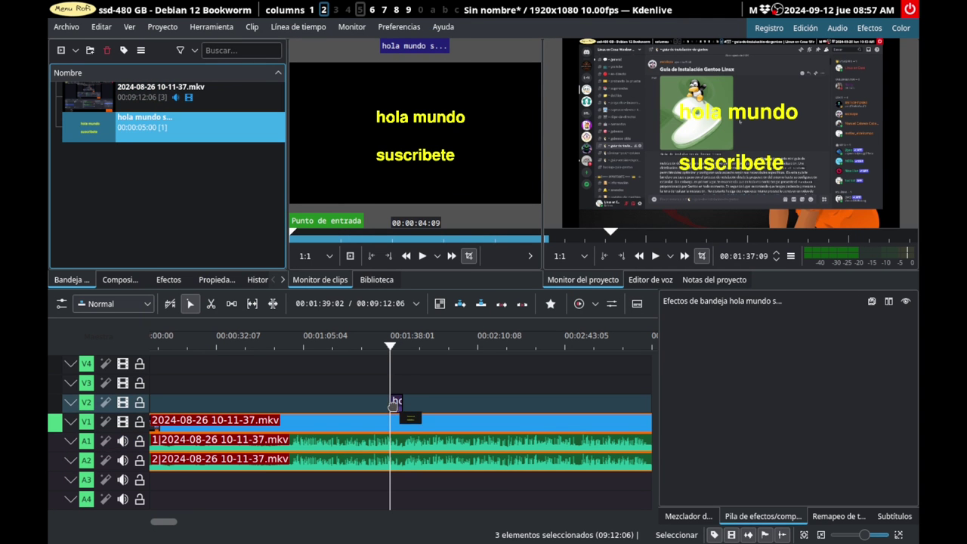
pyautogui.click(398, 348)
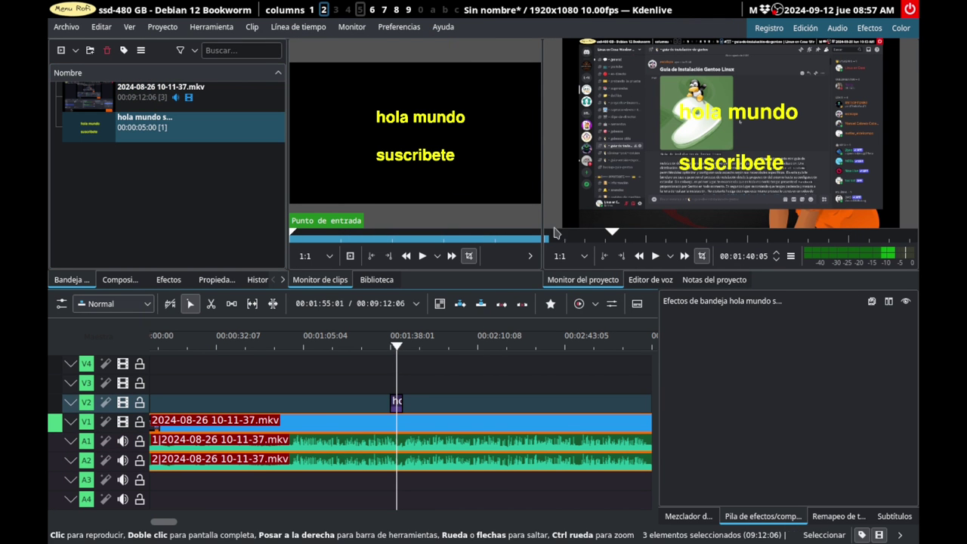
# In the "hola mundo" title clip, draw a dark translucent rectangle about 1008 x 548 px around the text and send it behind the lettering.
pyautogui.doubleClick(94, 127)
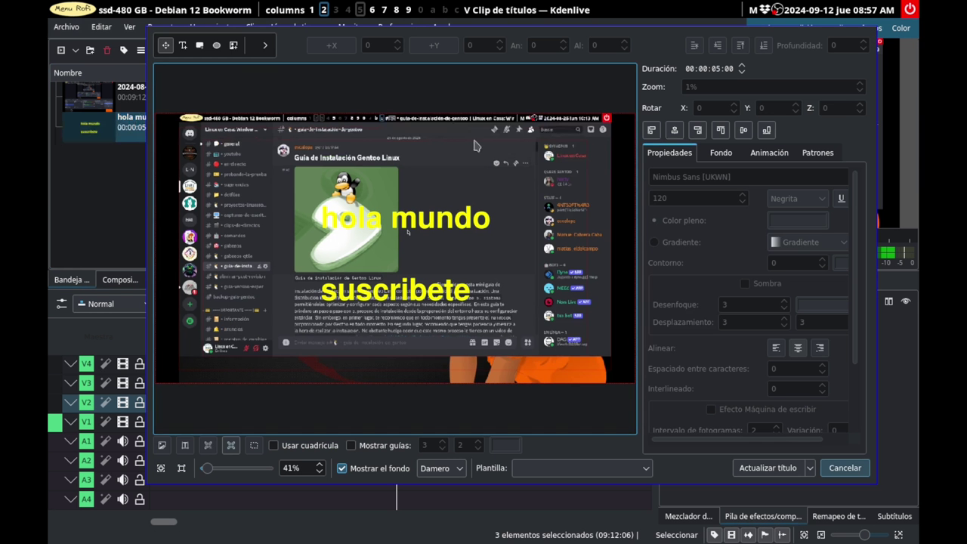
pyautogui.click(201, 45)
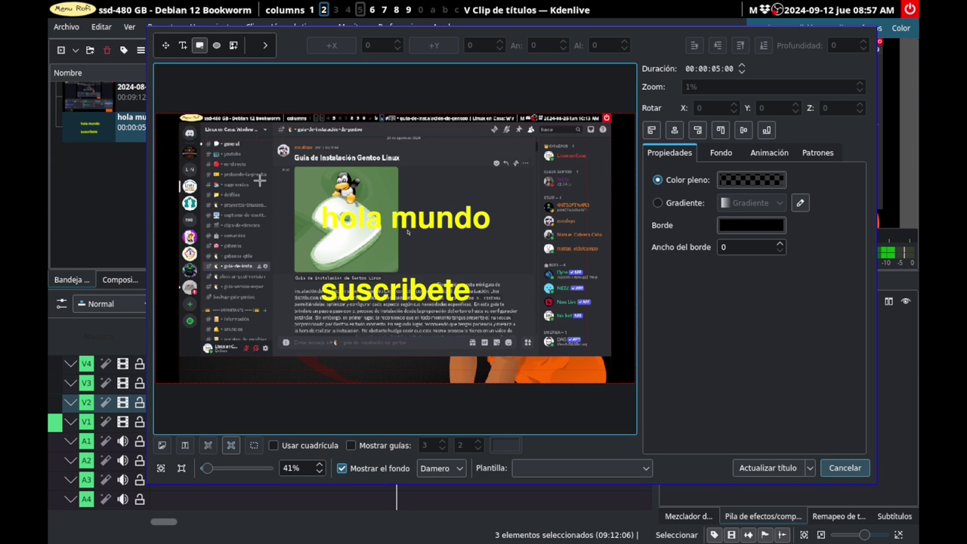
pyautogui.moveTo(260, 182)
pyautogui.mouseDown()
pyautogui.moveTo(436, 217)
pyautogui.moveTo(523, 326)
pyautogui.moveTo(514, 317)
pyautogui.mouseUp()
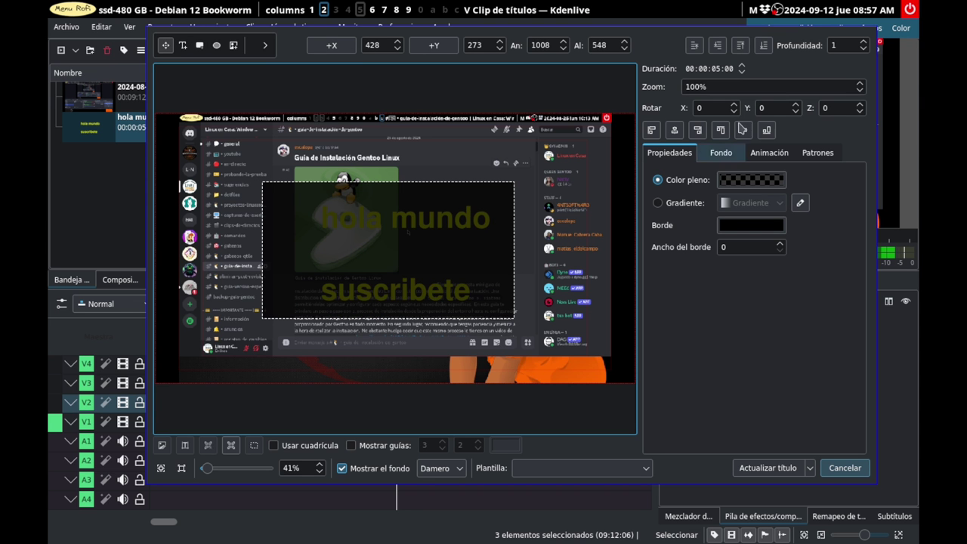
pyautogui.click(764, 46)
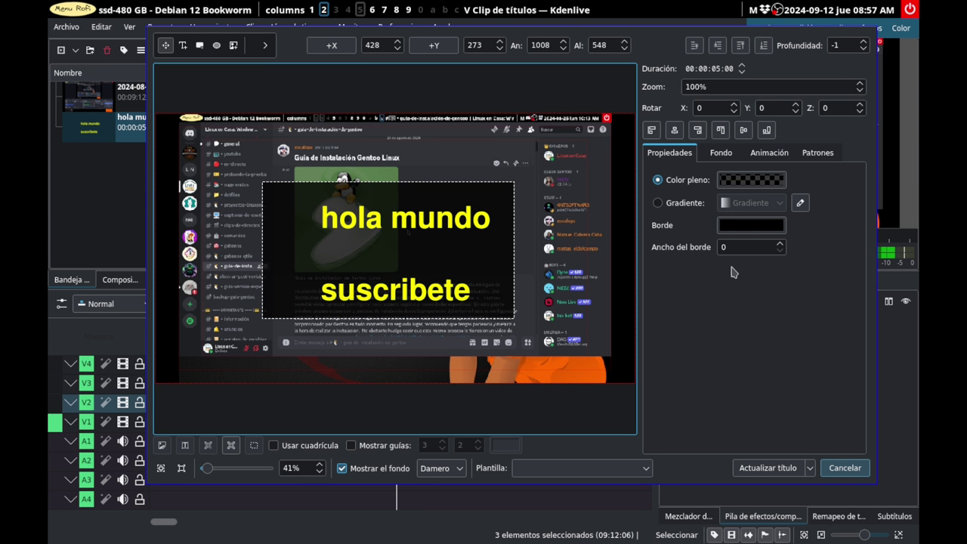
# Centre both the rectangle and the text horizontally and vertically in the frame, and update the title.
pyautogui.click(675, 137)
pyautogui.click(453, 222)
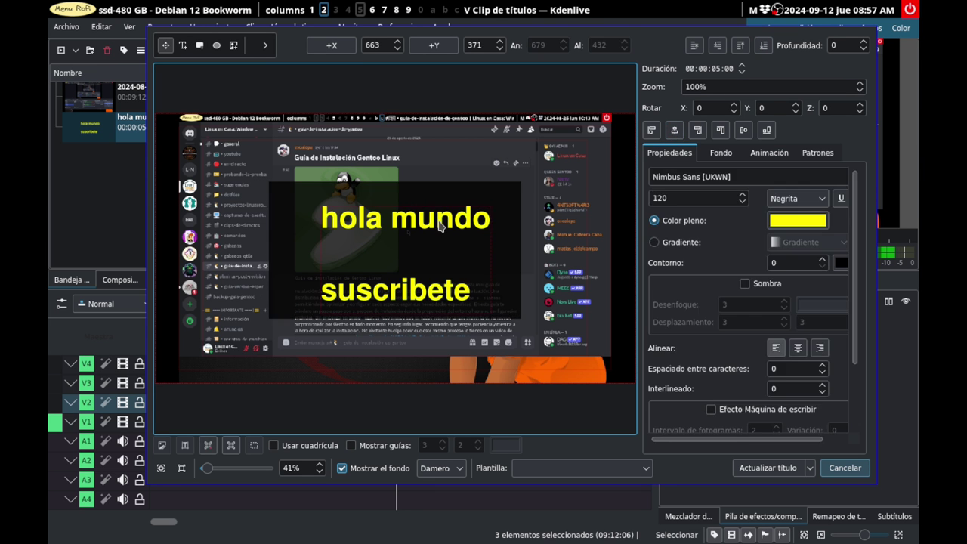
pyautogui.click(721, 130)
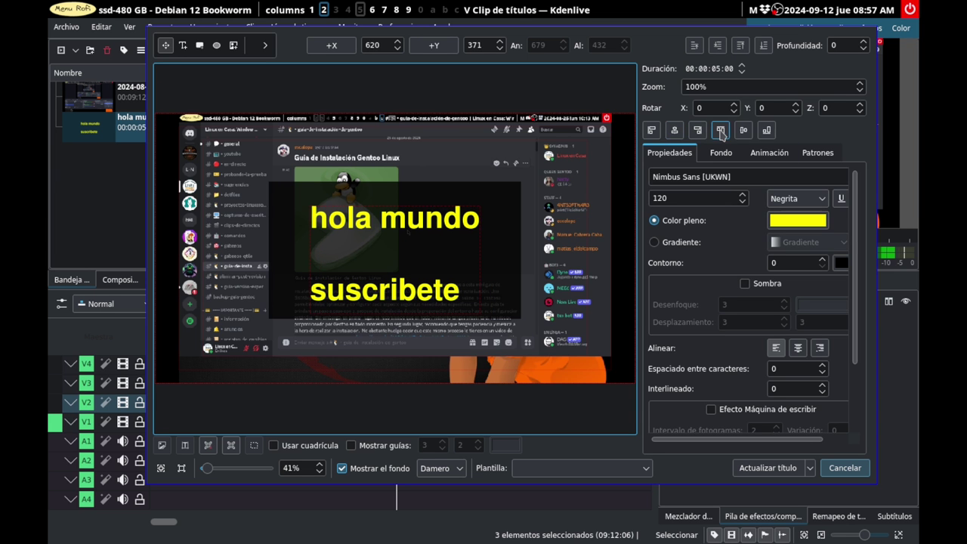
pyautogui.click(743, 129)
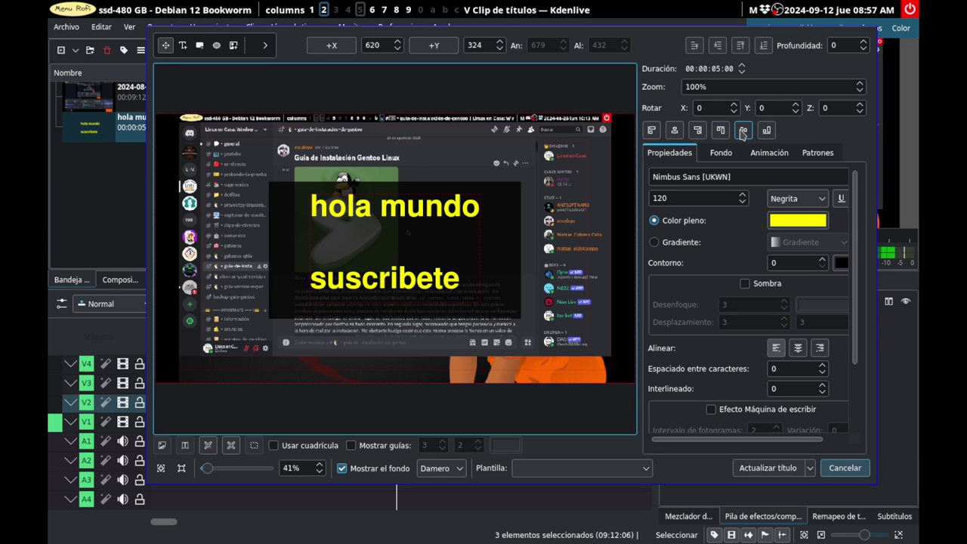
pyautogui.click(513, 244)
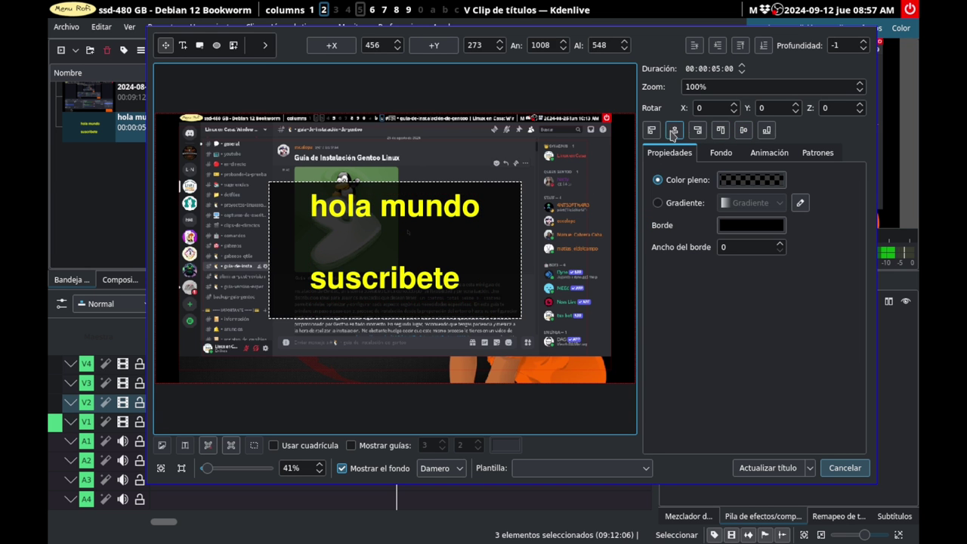
pyautogui.click(743, 130)
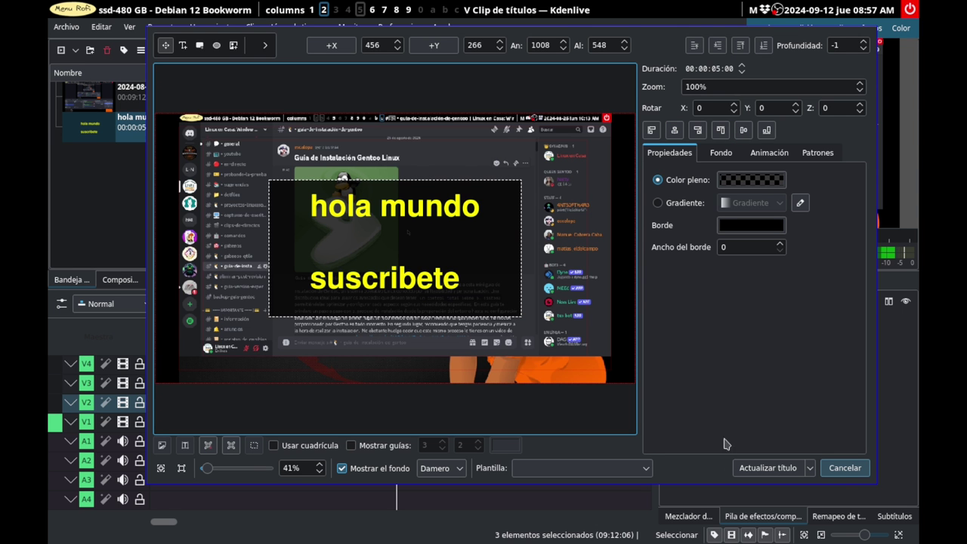
pyautogui.click(782, 468)
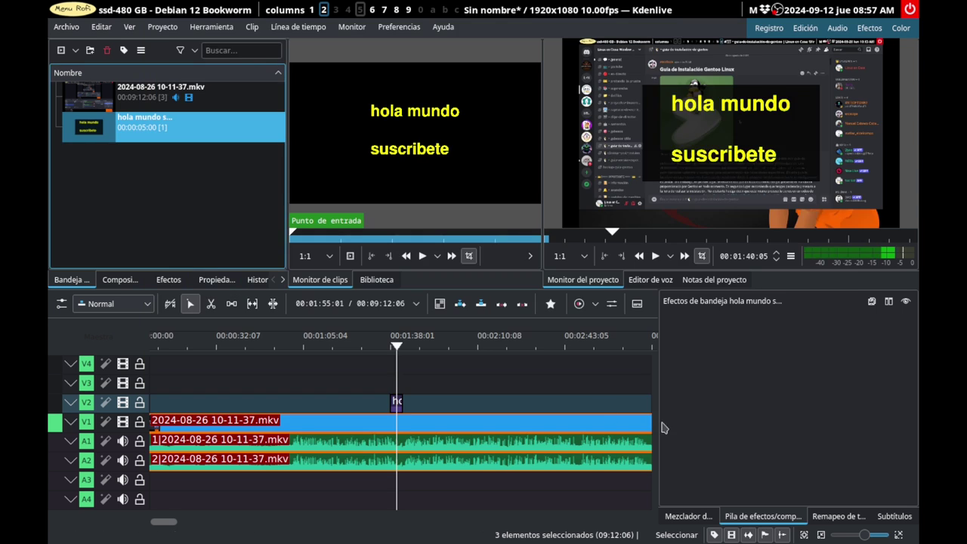
# Scrub the timeline from about 00:01:37 to 00:01:39 to preview the updated title over the video.
pyautogui.click(392, 351)
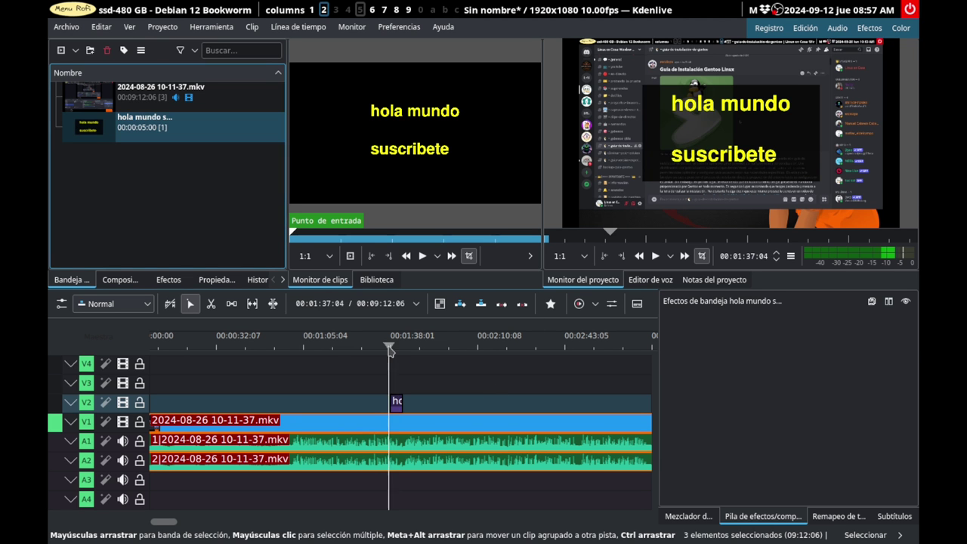
pyautogui.moveTo(392, 351); pyautogui.dragTo(396, 355)
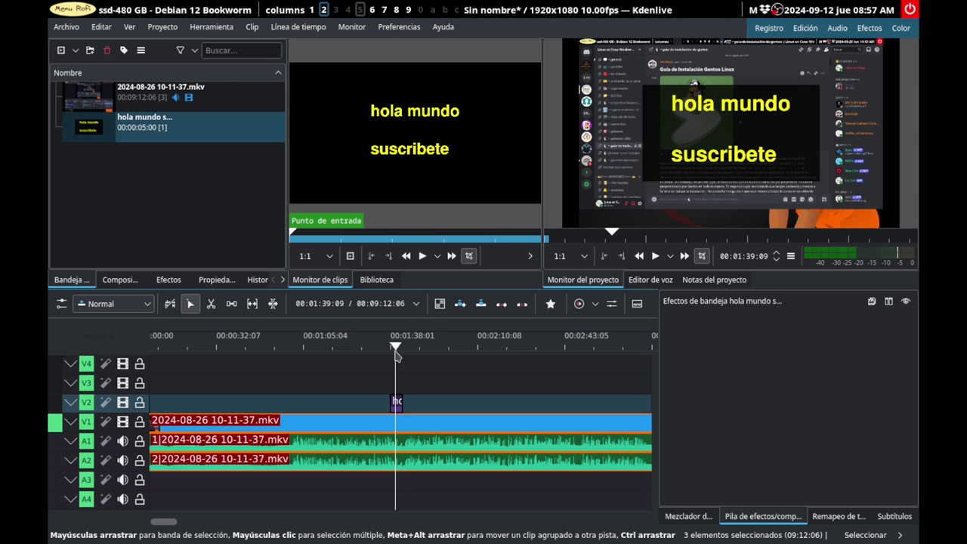
pyautogui.click(249, 158)
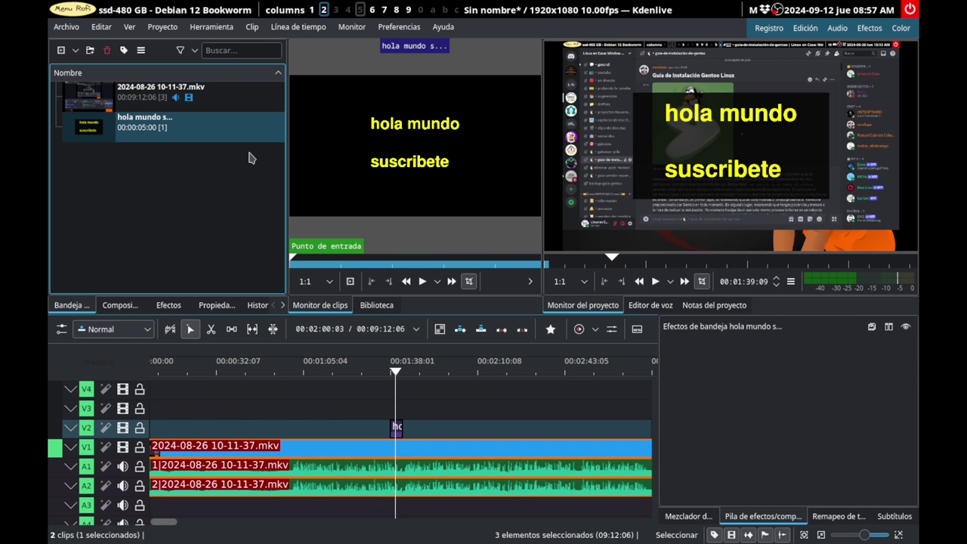